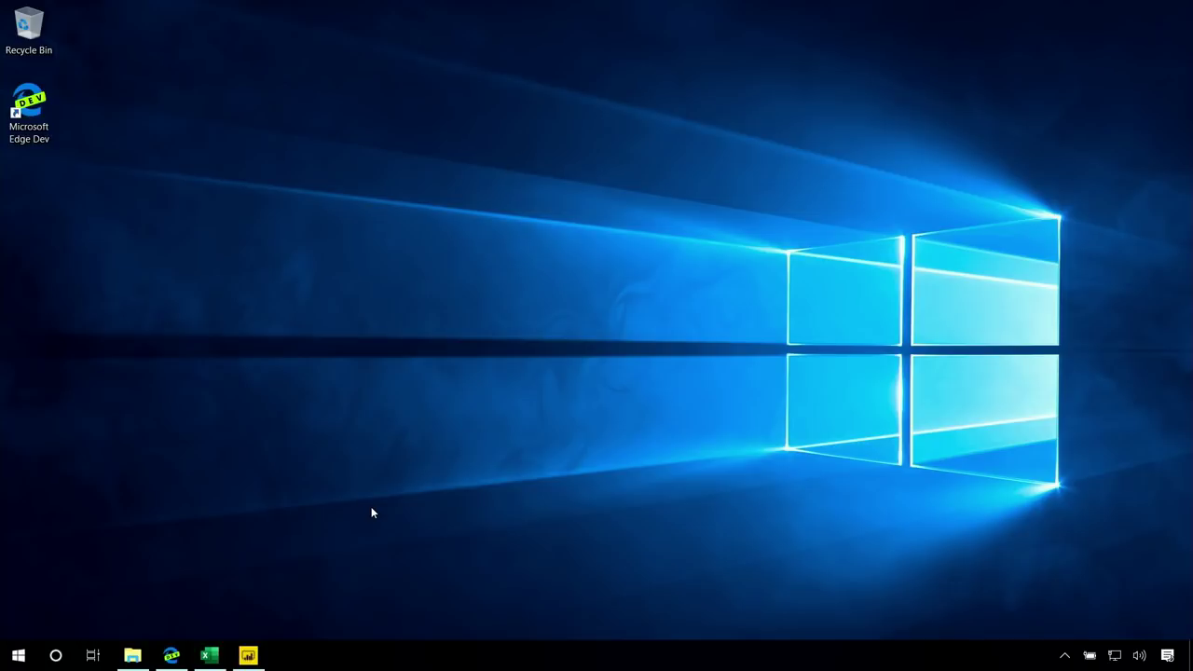
View the documents folder of PDF files and the ms-feedback-build.csv survey data in Excel.
{"action": "key", "text": "alt+Tab"}
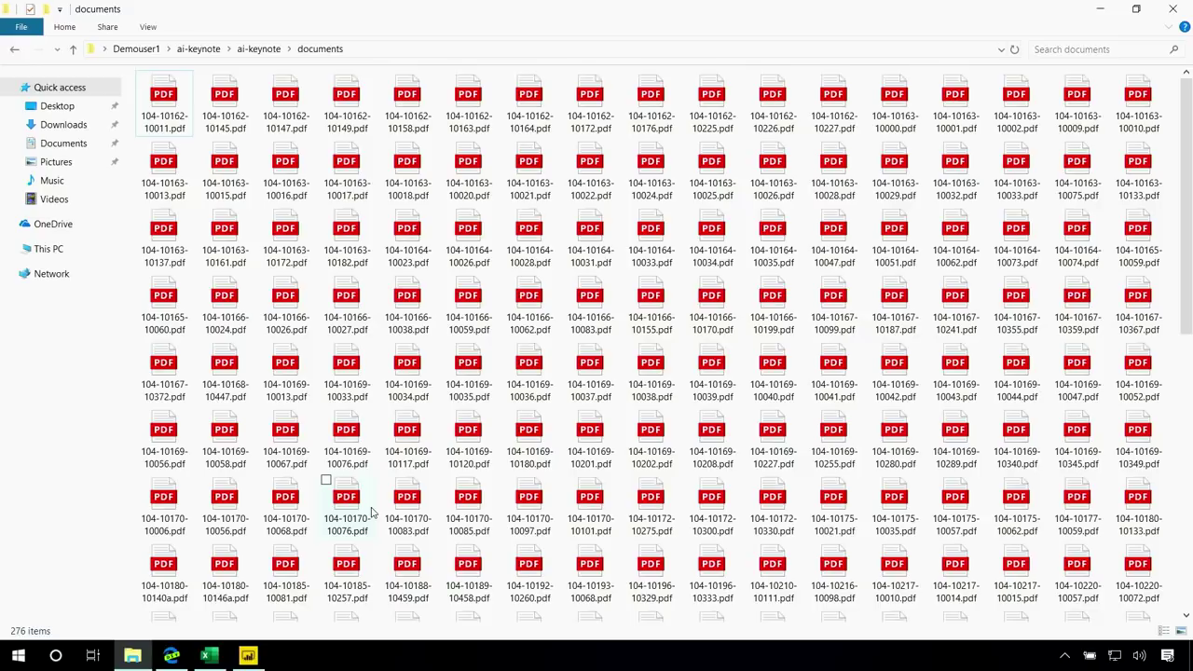
{"action": "key", "text": "alt+Tab"}
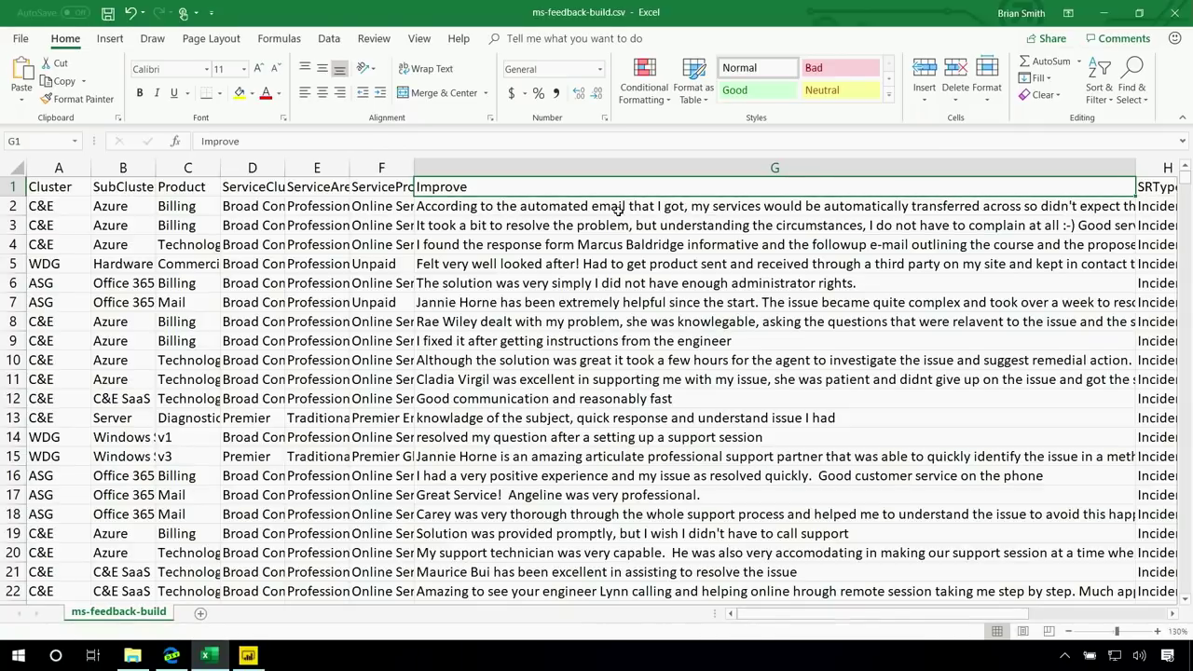
Switch to the Azure portal, start importing data into the search service from the existing ms-feedback source, and proceed to cognitive search.
{"action": "key", "text": "alt+Tab"}
{"action": "key", "text": "alt+Tab"}
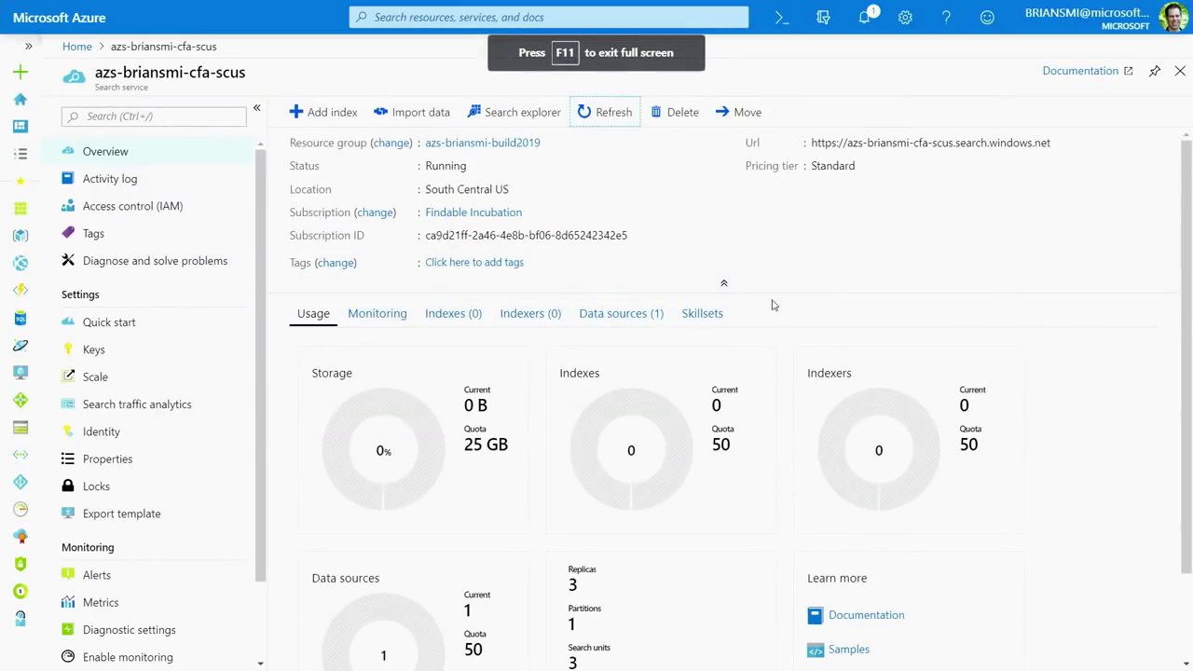
{"action": "left_click", "coordinate": [419, 111]}
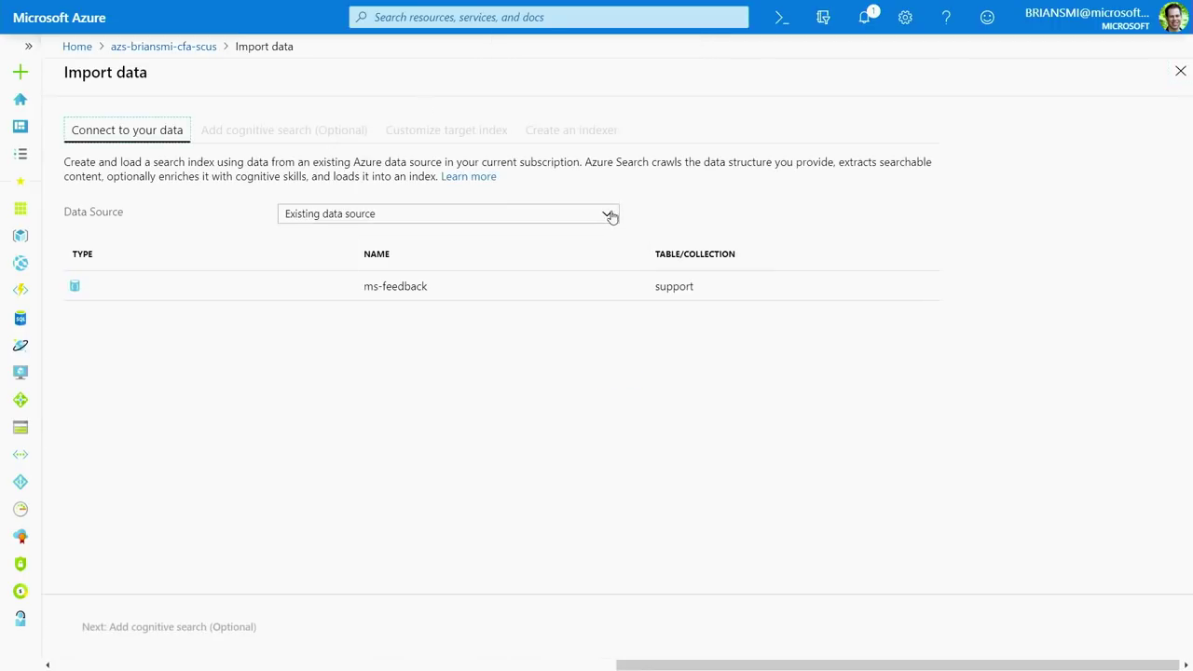
{"action": "left_click", "coordinate": [609, 216]}
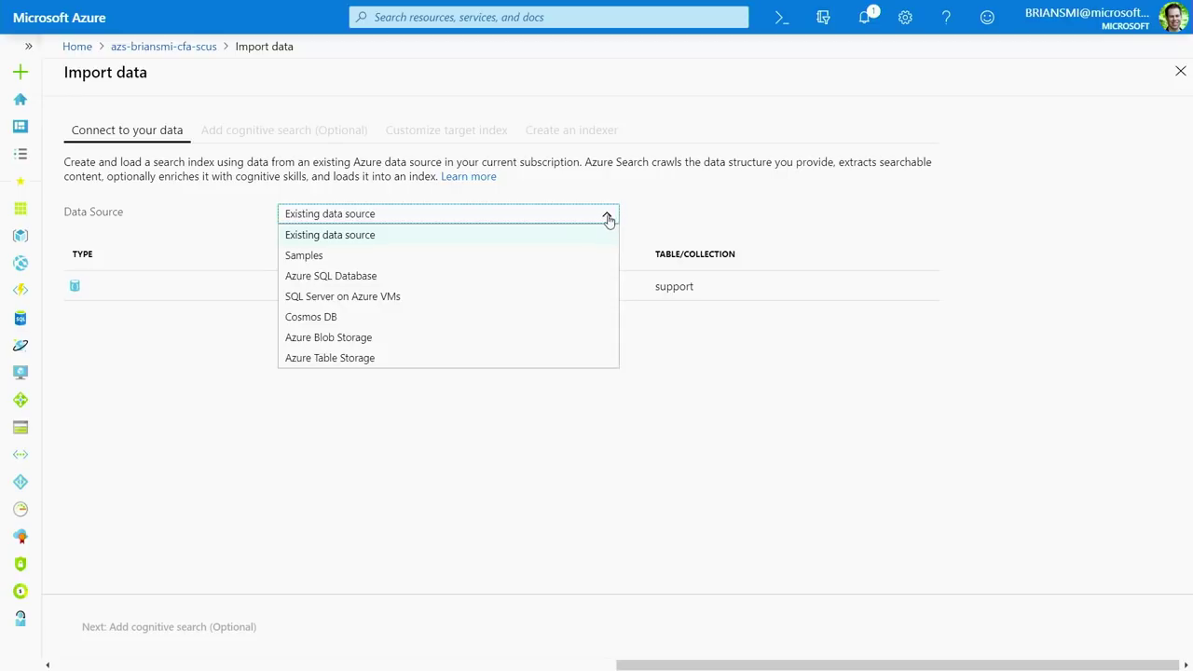
{"action": "left_click", "coordinate": [533, 377]}
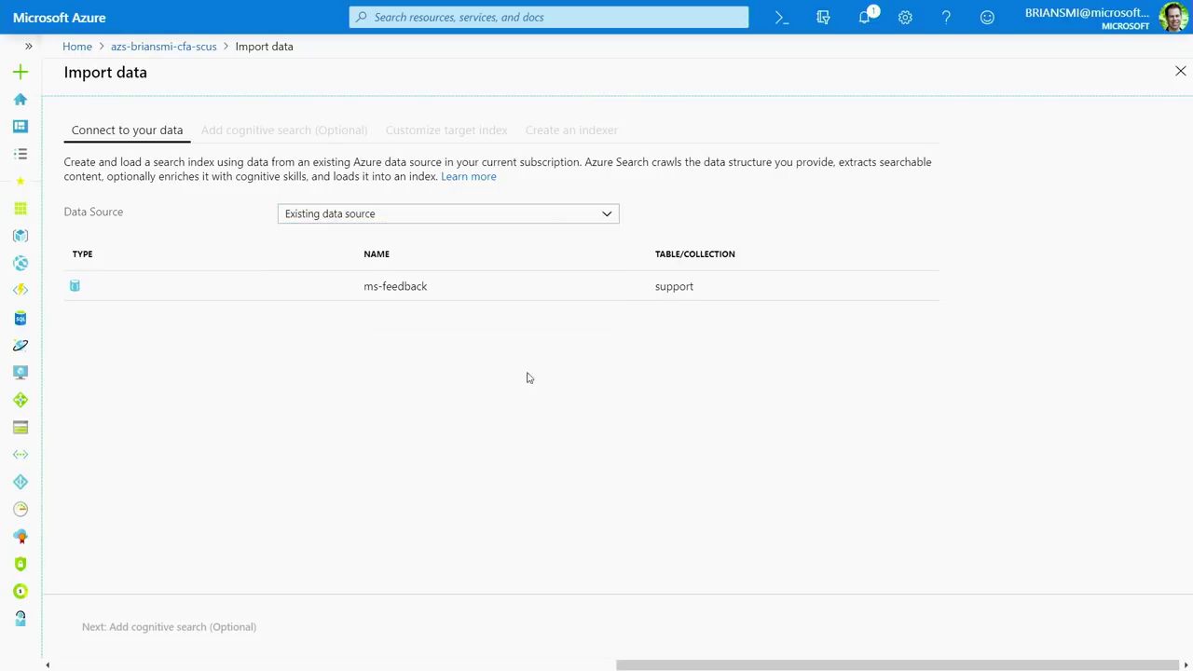
{"action": "left_click", "coordinate": [179, 298]}
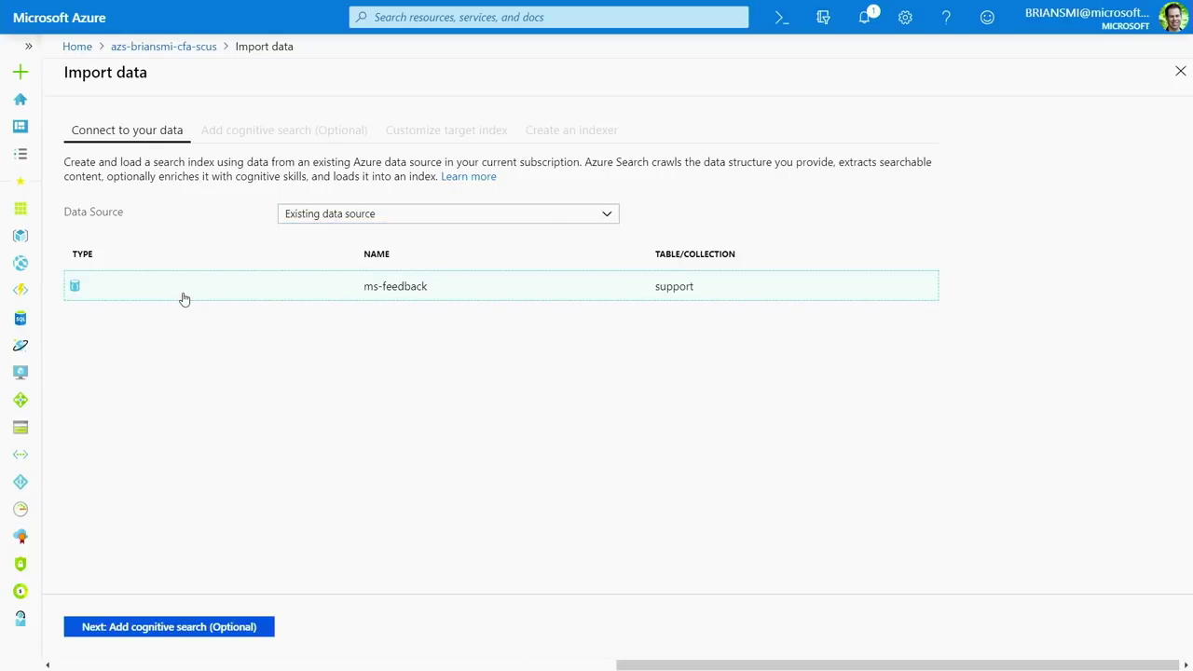
{"action": "left_click", "coordinate": [170, 629]}
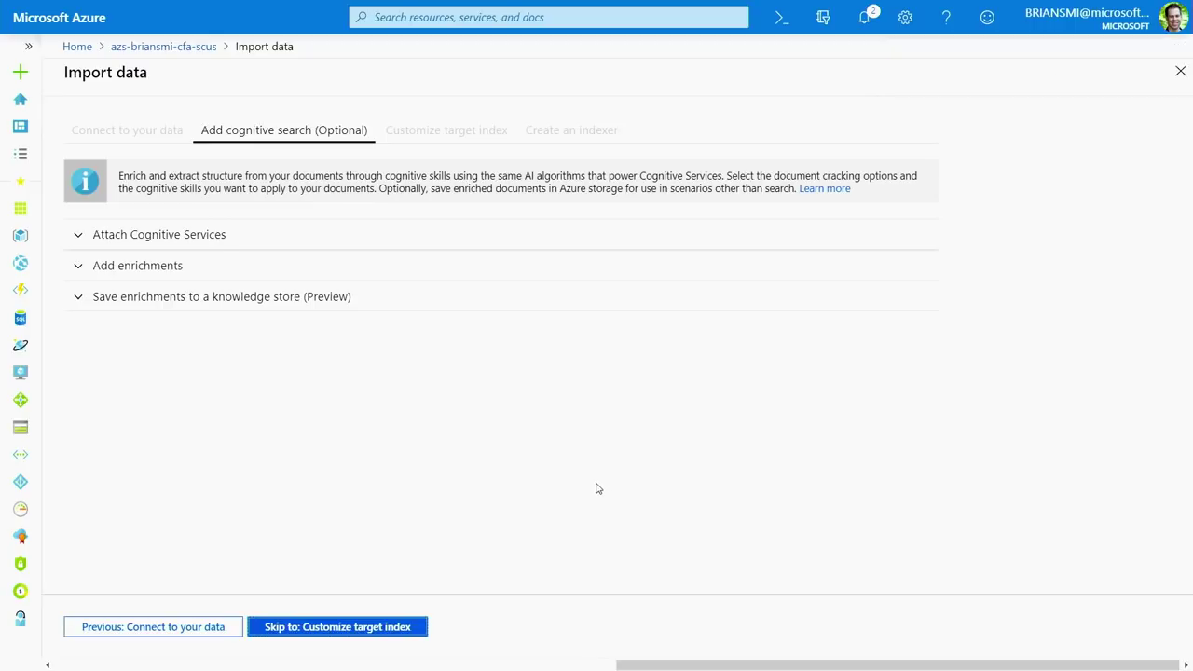
Set the enrichment source data field to Improve and the granularity level to Sentences.
{"action": "left_click", "coordinate": [206, 239]}
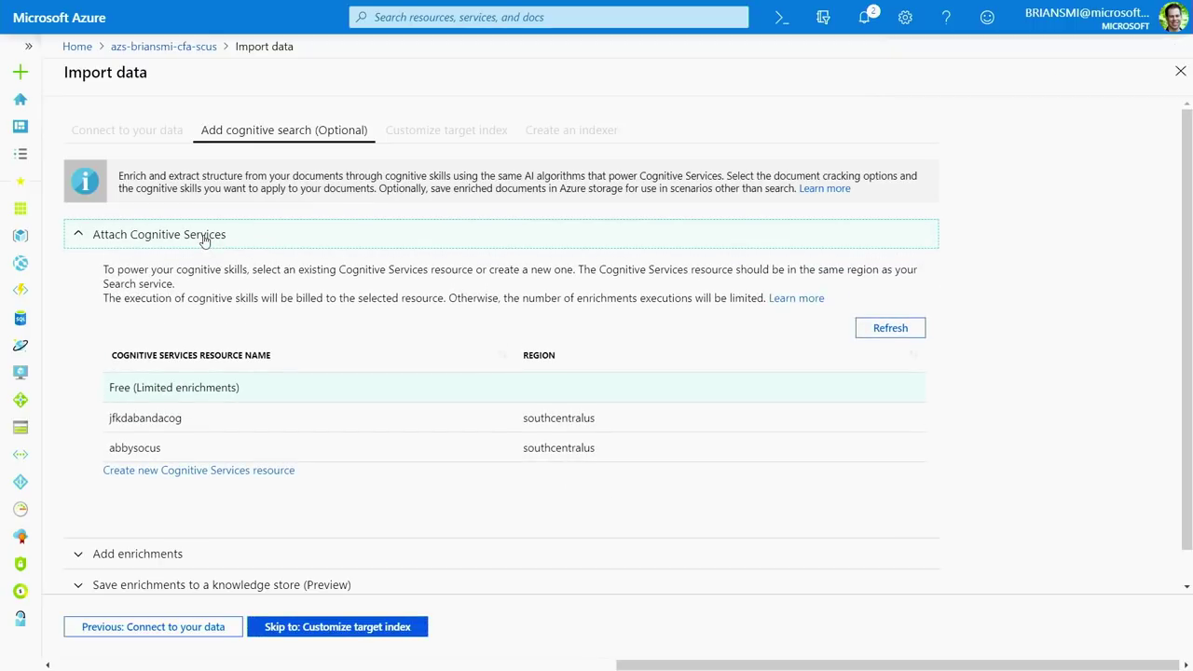
{"action": "left_click", "coordinate": [204, 239]}
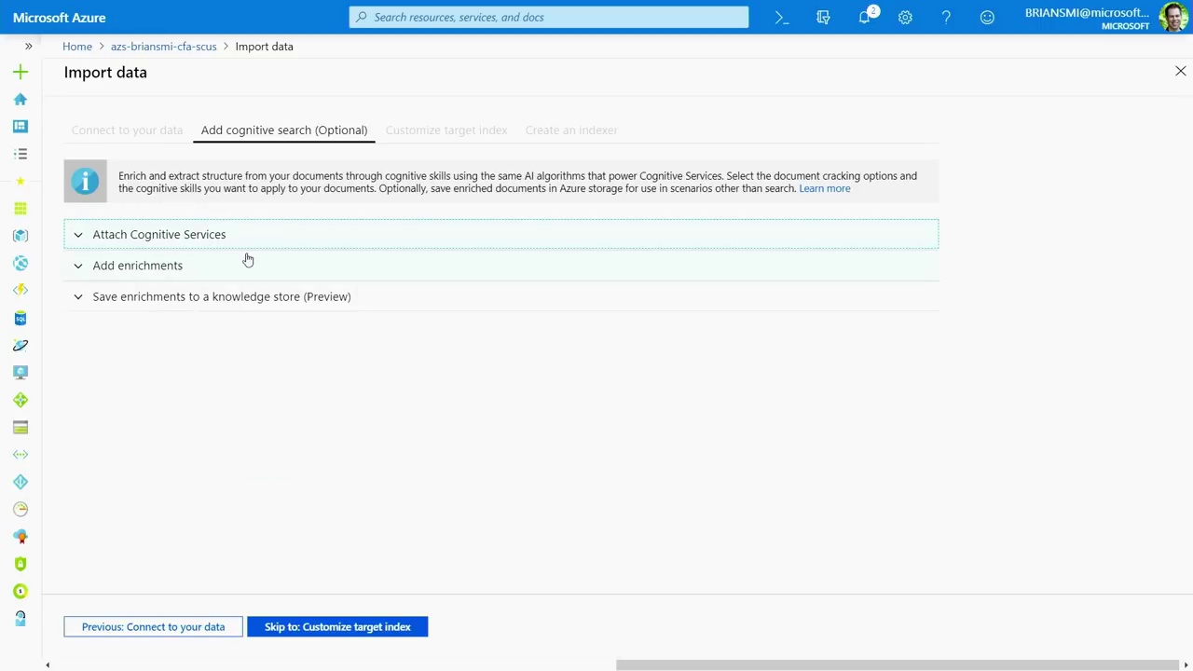
{"action": "left_click", "coordinate": [142, 268]}
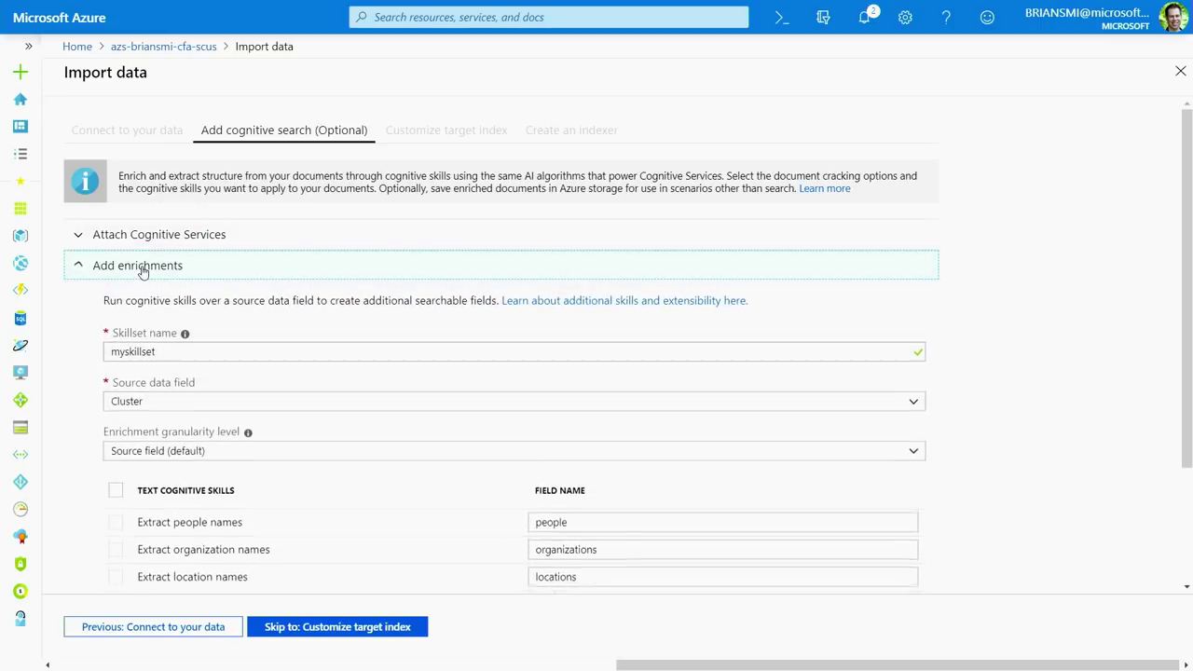
{"action": "left_click", "coordinate": [221, 403]}
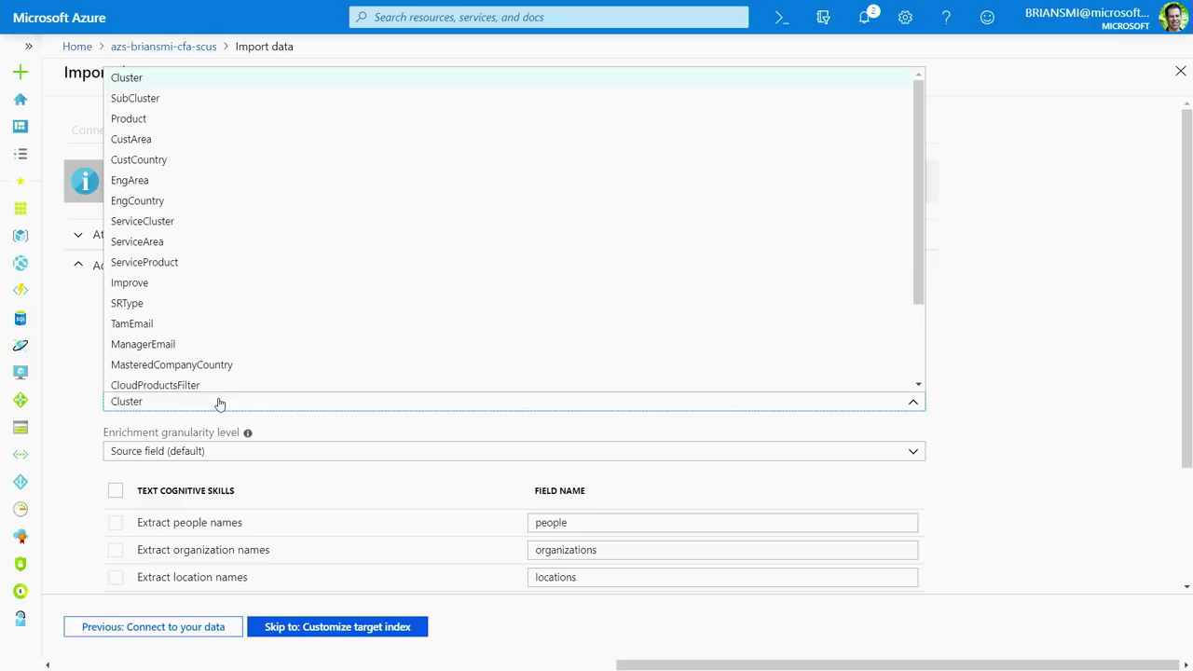
{"action": "left_click", "coordinate": [221, 284]}
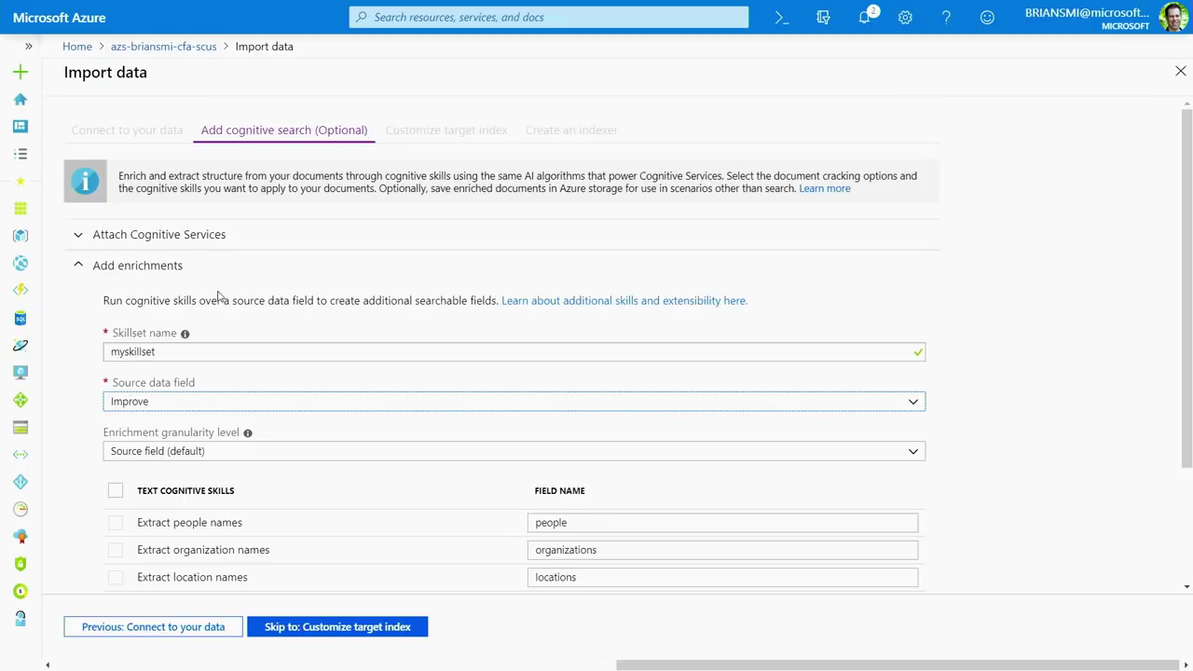
{"action": "left_click", "coordinate": [257, 454]}
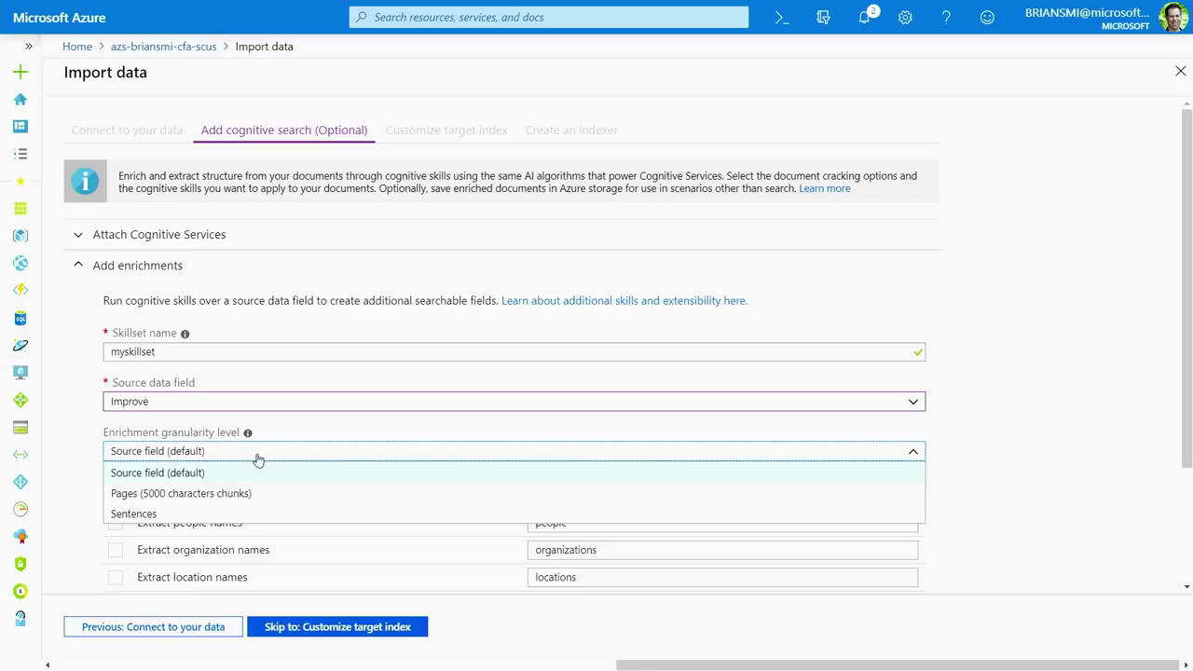
{"action": "left_click", "coordinate": [229, 513]}
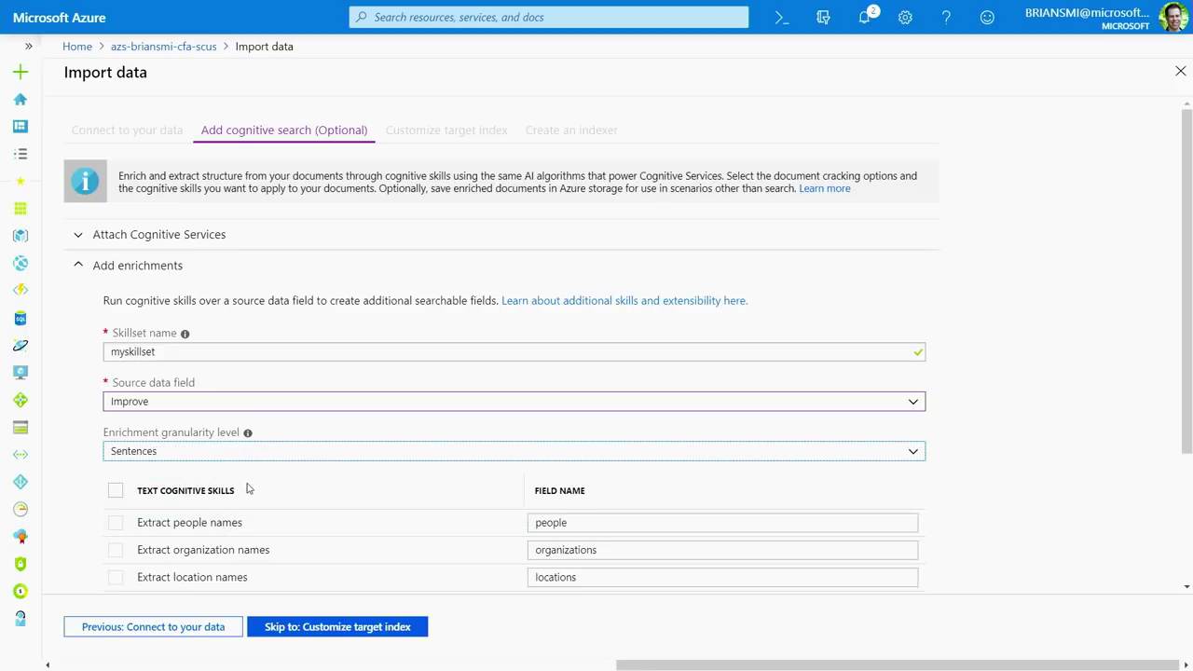
Select all text cognitive skills for the skillset and collapse the enrichment settings.
{"action": "scroll", "coordinate": [247, 477], "scroll_direction": "down", "scroll_amount": 3}
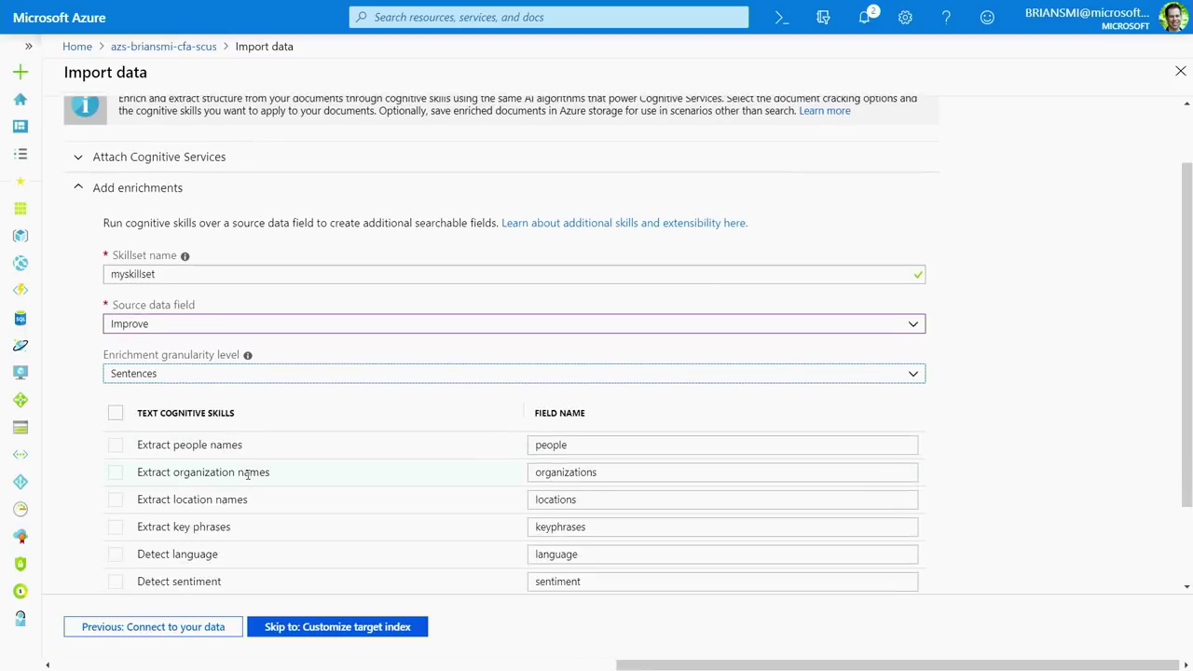
{"action": "left_click", "coordinate": [115, 335]}
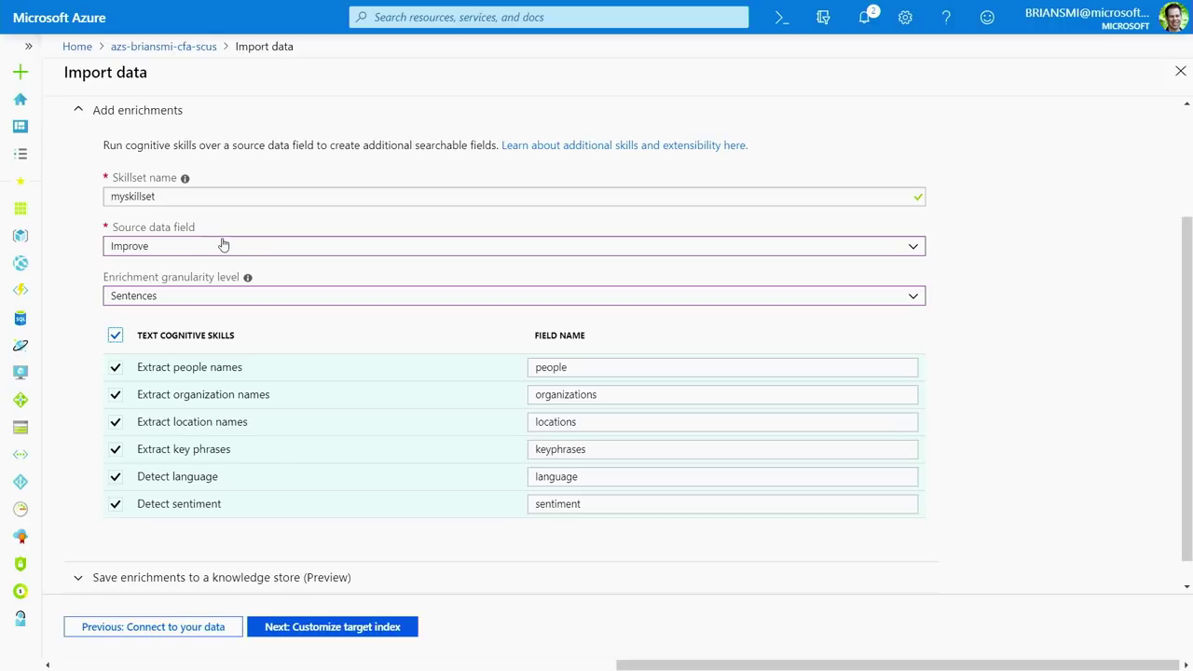
{"action": "left_click", "coordinate": [151, 116]}
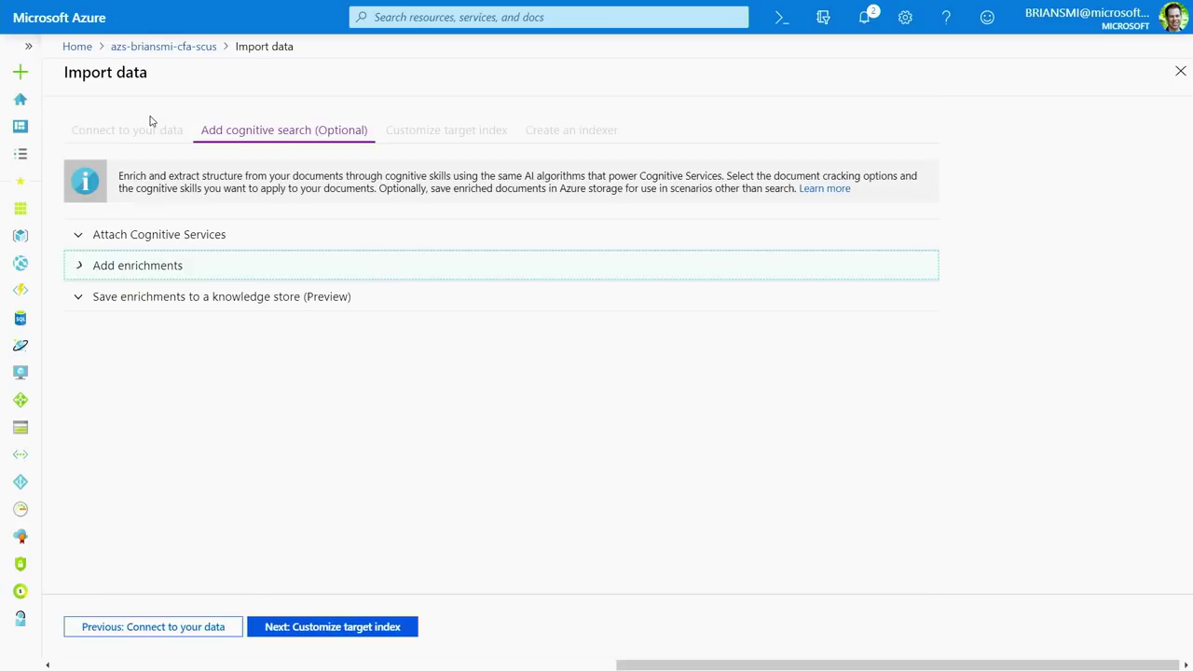
Review the options for saving enrichments to a knowledge store, including the Azure table and blob projections.
{"action": "left_click", "coordinate": [144, 304]}
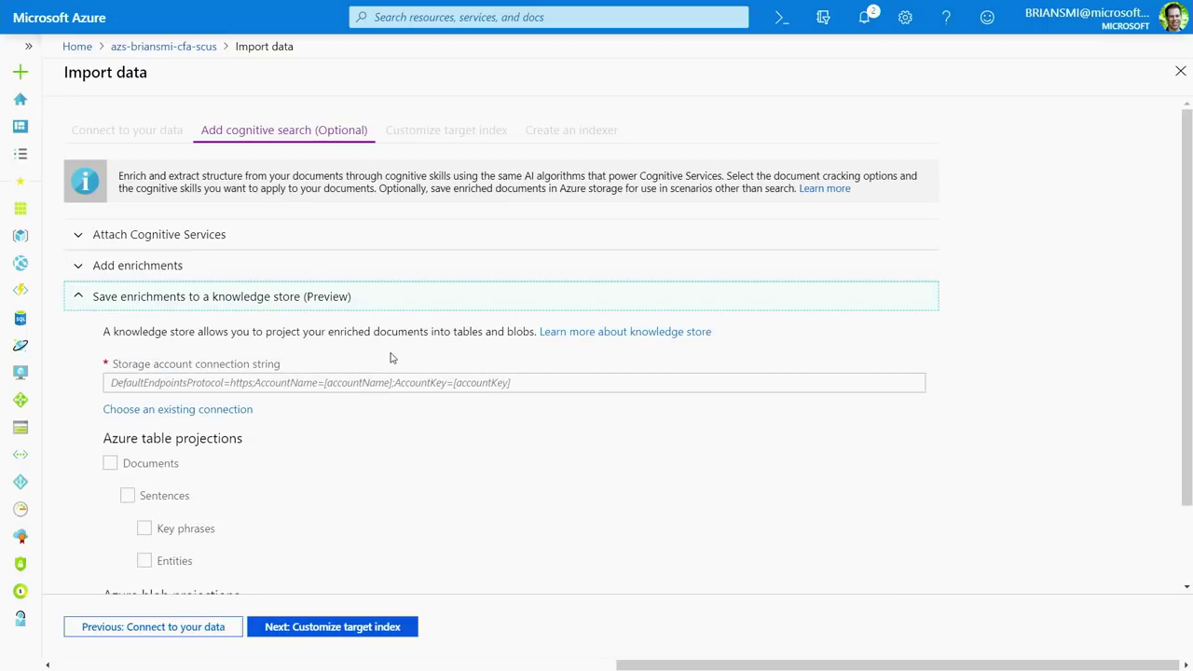
{"action": "scroll", "coordinate": [391, 357], "scroll_direction": "down", "scroll_amount": 1}
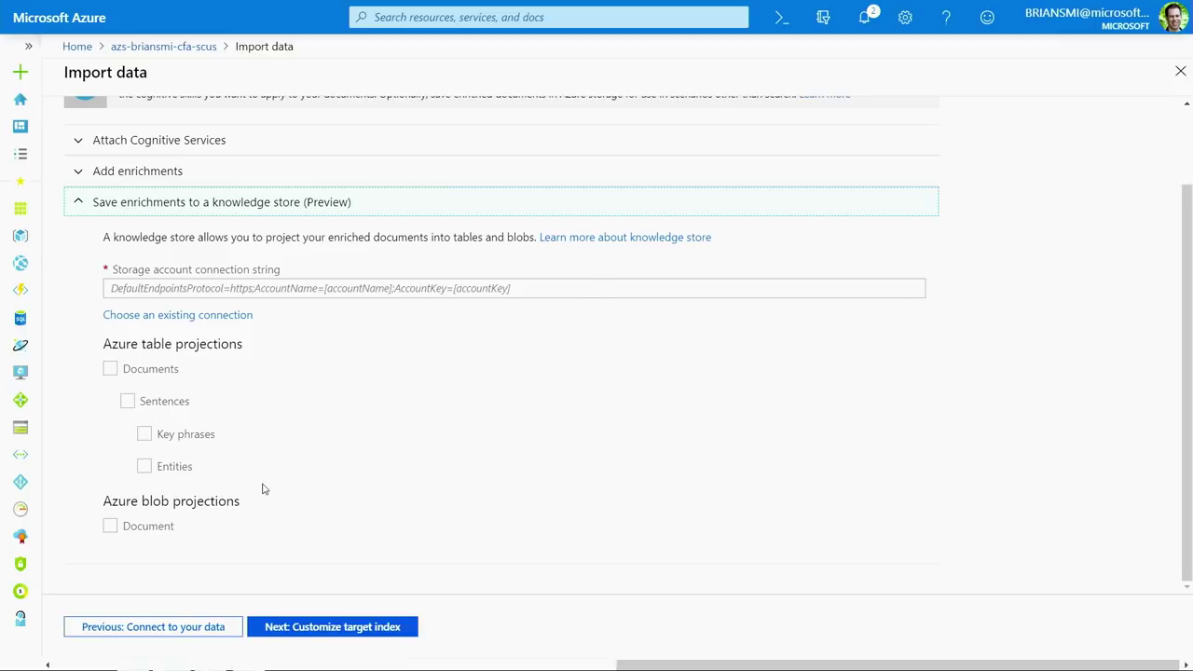
Switch to Power BI Desktop and examine the table relationships and the support survey report, including September's average sentiment by language.
{"action": "key", "text": "alt+Tab"}
{"action": "key", "text": "alt+Tab"}
{"action": "key", "text": "alt+Tab"}
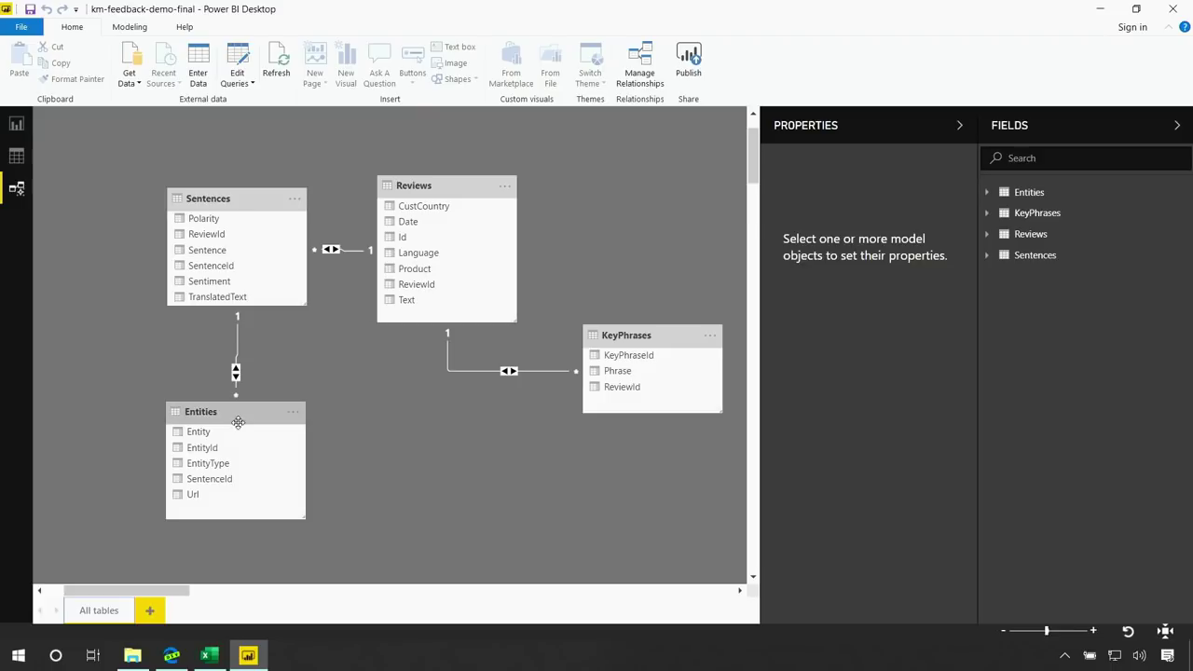
{"action": "left_click", "coordinate": [16, 124]}
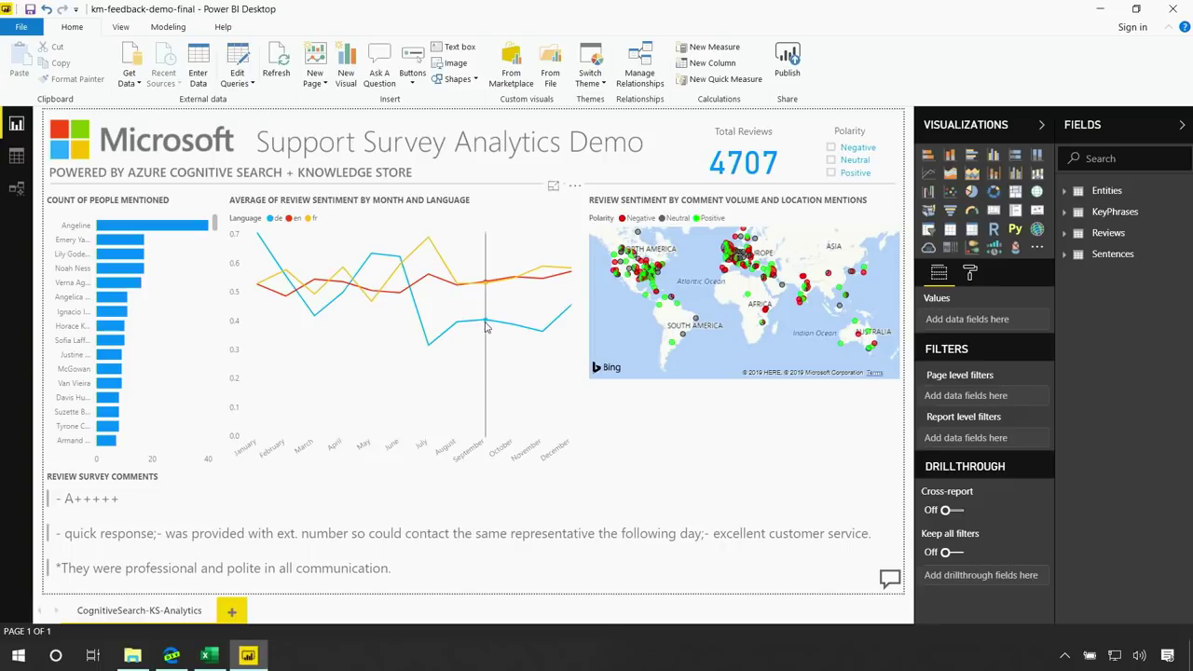
{"action": "mouse_move", "coordinate": [487, 330]}
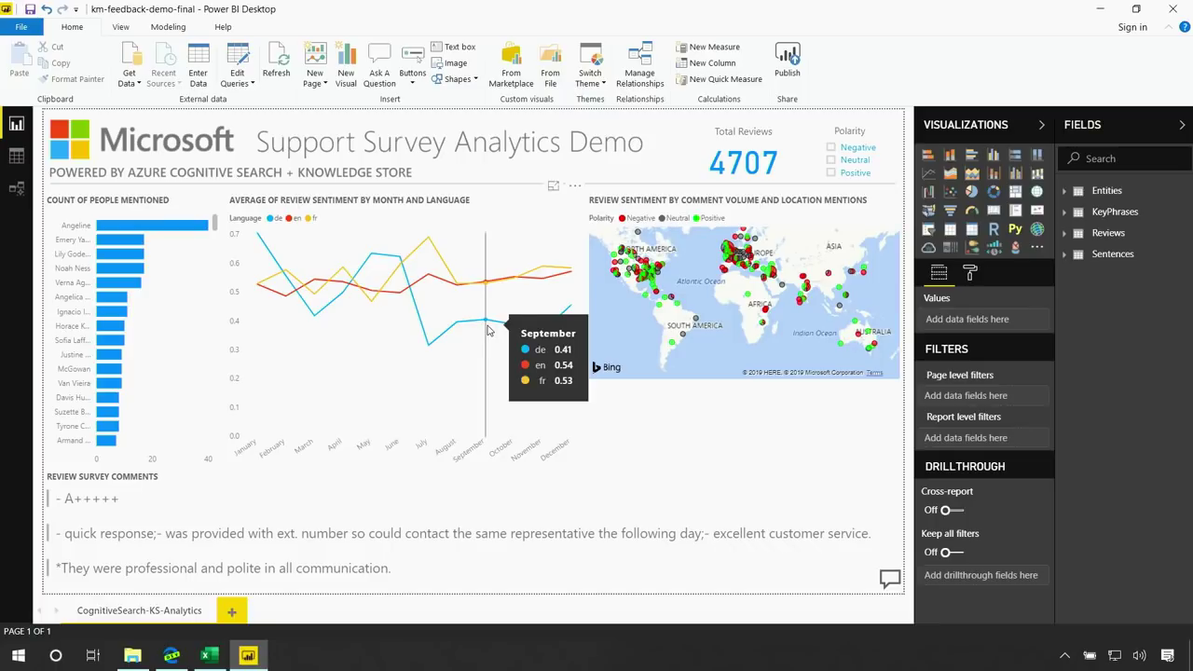
Add a Q&A visual in the empty area below the map using the question "count of review by product and polarity".
{"action": "double_click", "coordinate": [729, 429]}
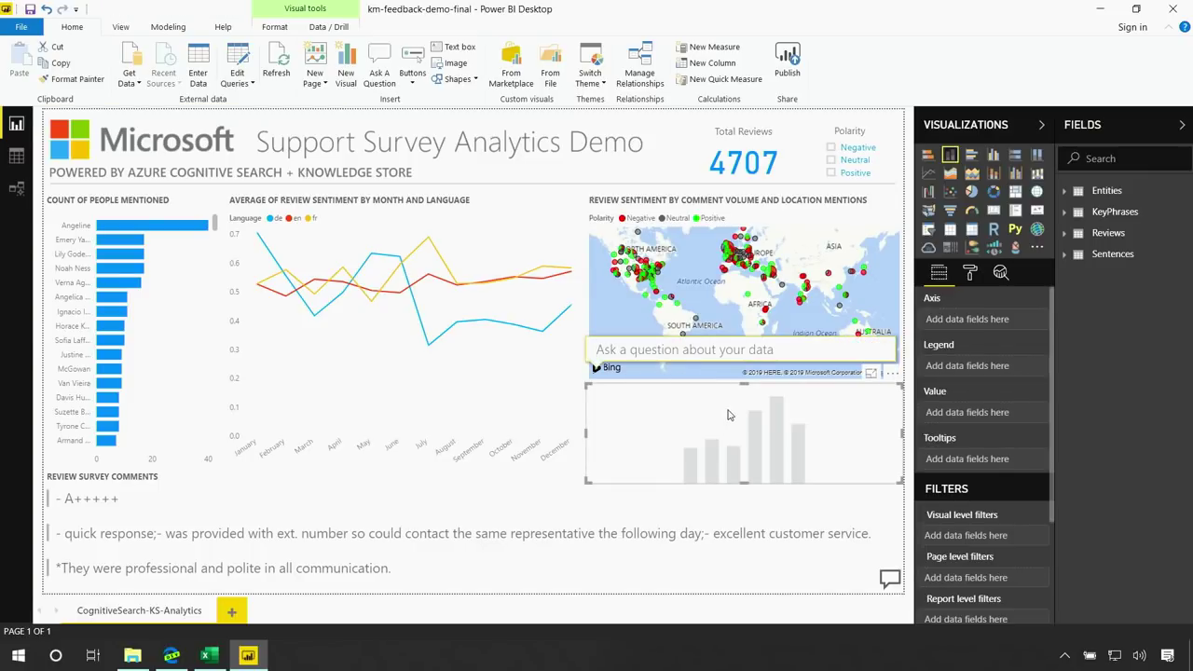
{"action": "type", "text": "count of review by product and polarity"}
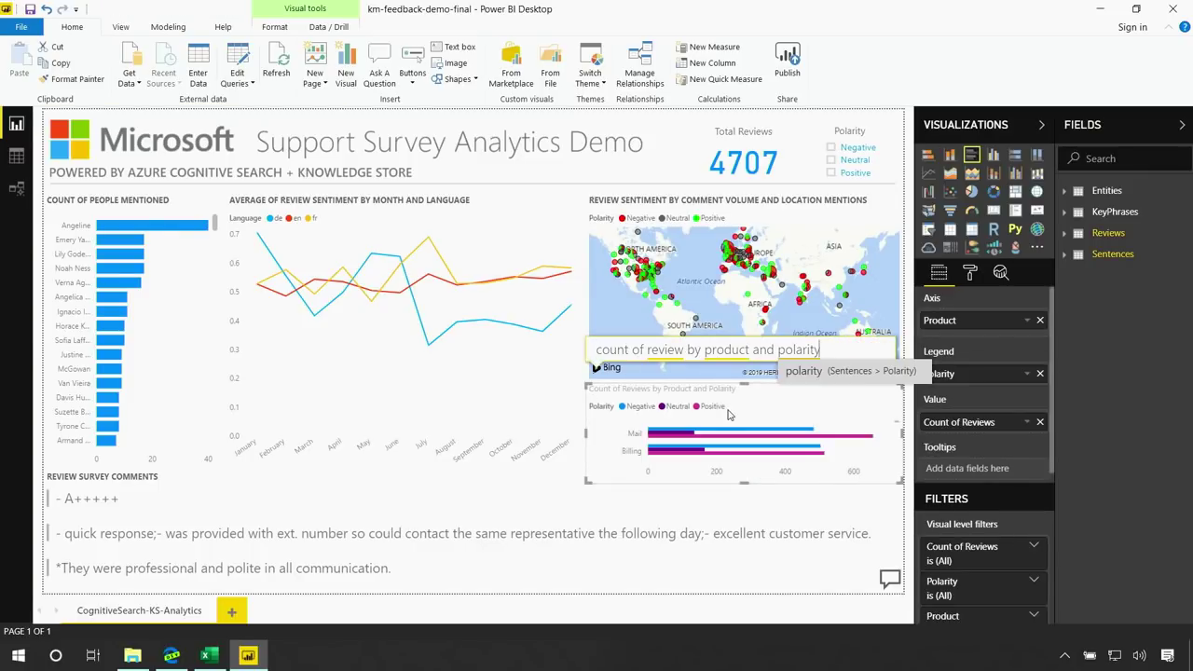
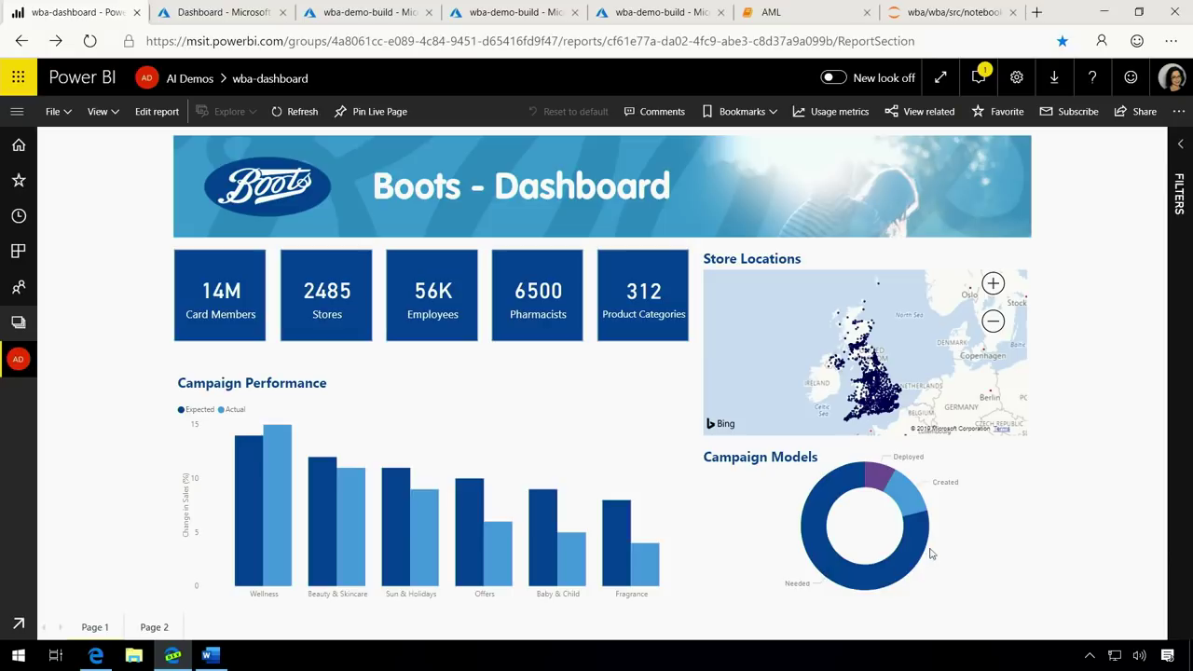
Check the needed share of campaign models on the Boots dashboard, and open the Automated ML dashboard in the Azure portal.
{"action": "mouse_move", "coordinate": [920, 545]}
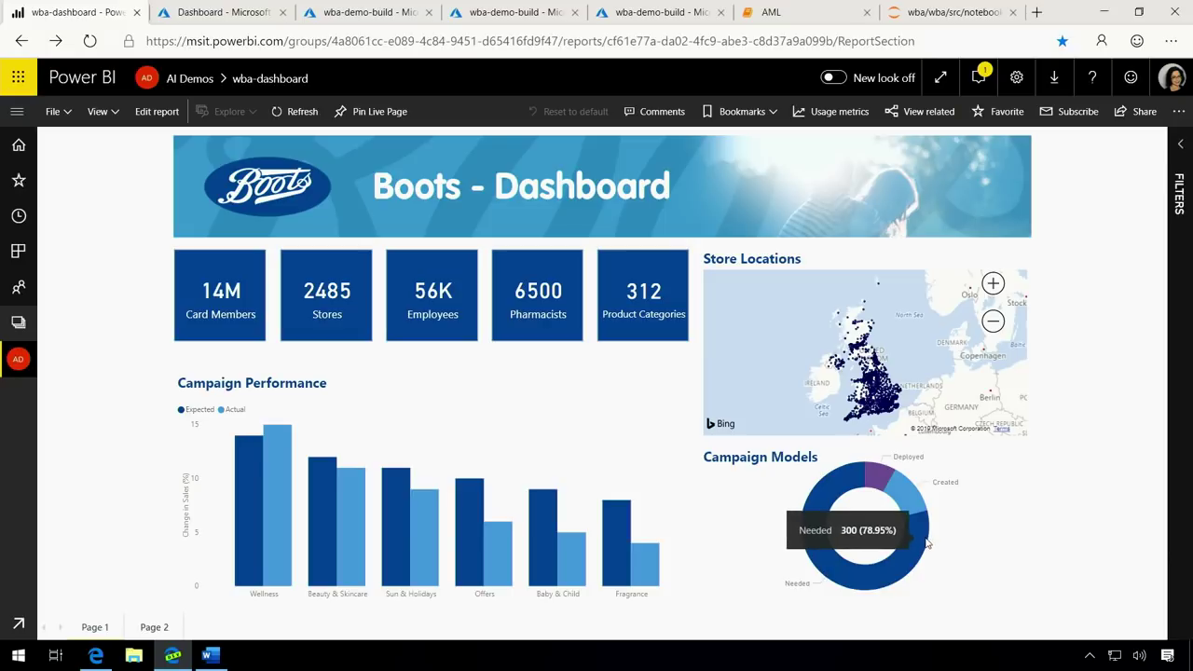
{"action": "left_click", "coordinate": [230, 17]}
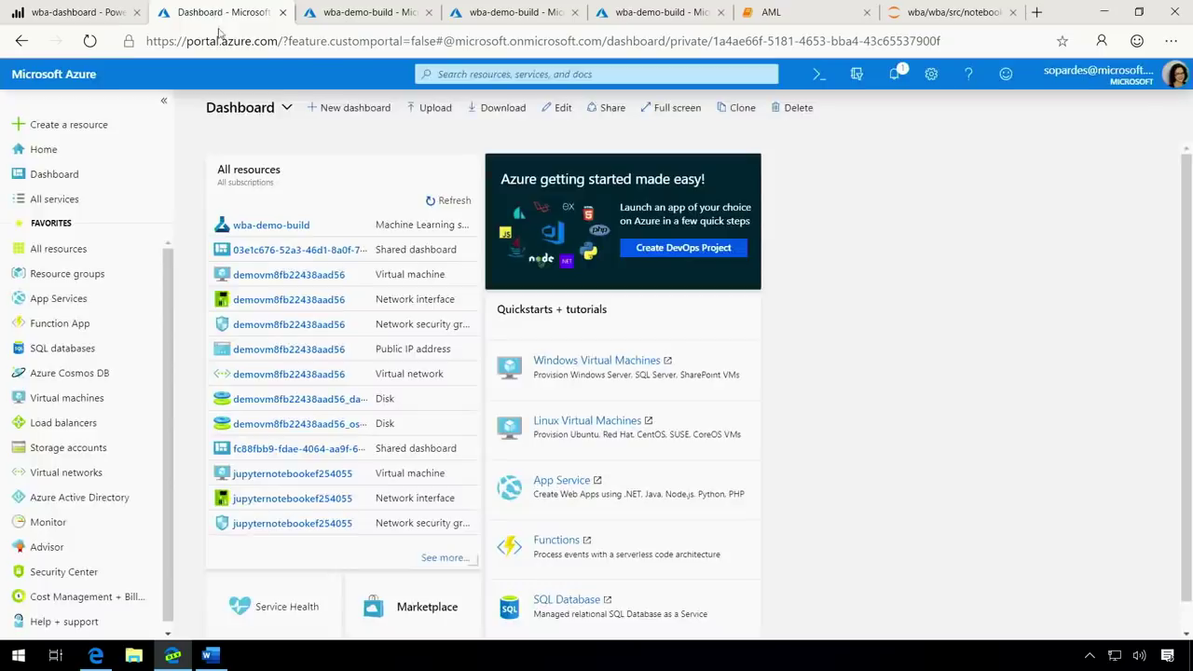
{"action": "left_click", "coordinate": [286, 109]}
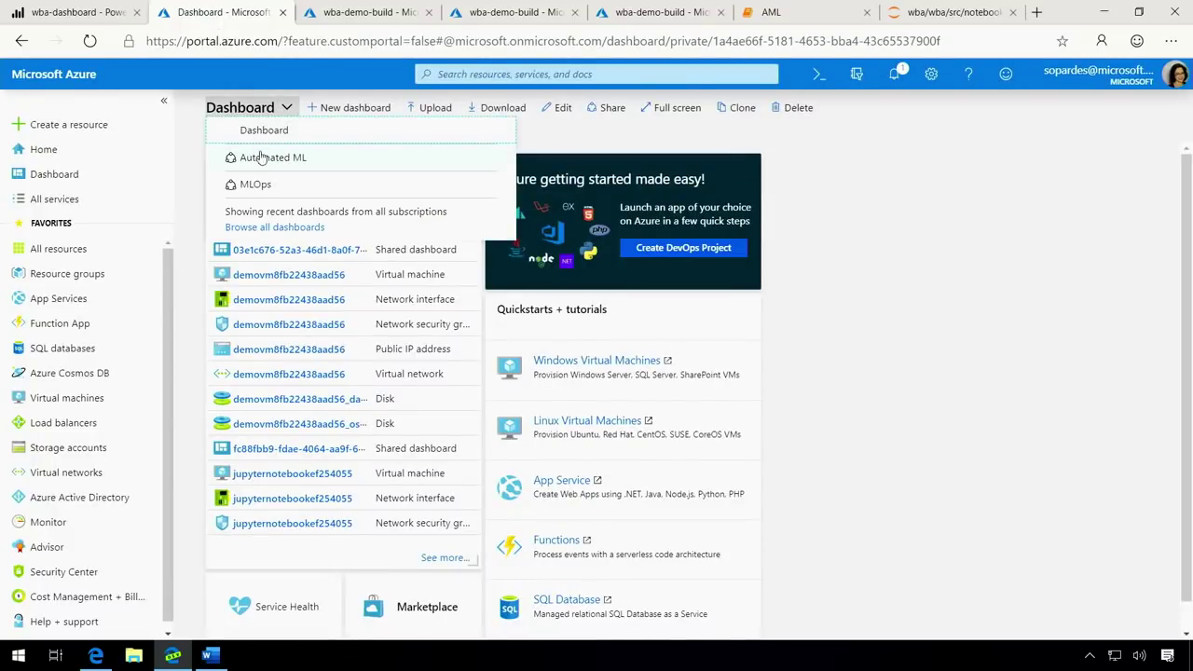
{"action": "left_click", "coordinate": [239, 157]}
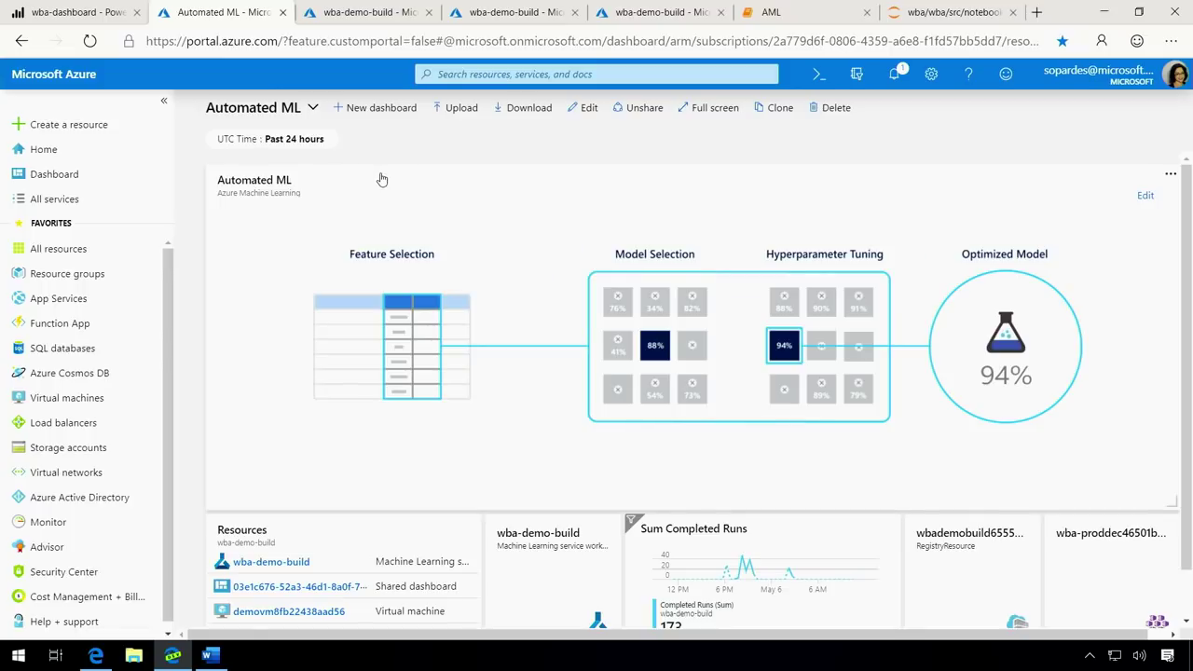
Create an automated machine learning experiment using the name category-based-propensity-pipeline and the training compute wba-demo-cluster.
{"action": "left_click", "coordinate": [368, 12]}
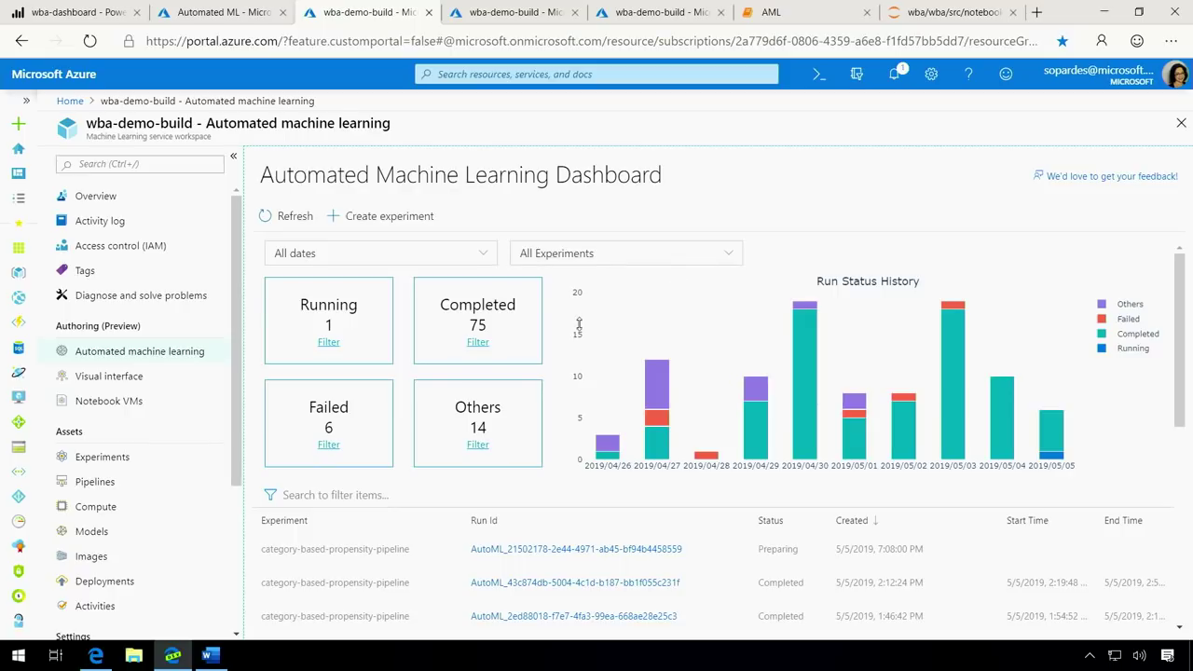
{"action": "left_click", "coordinate": [408, 216]}
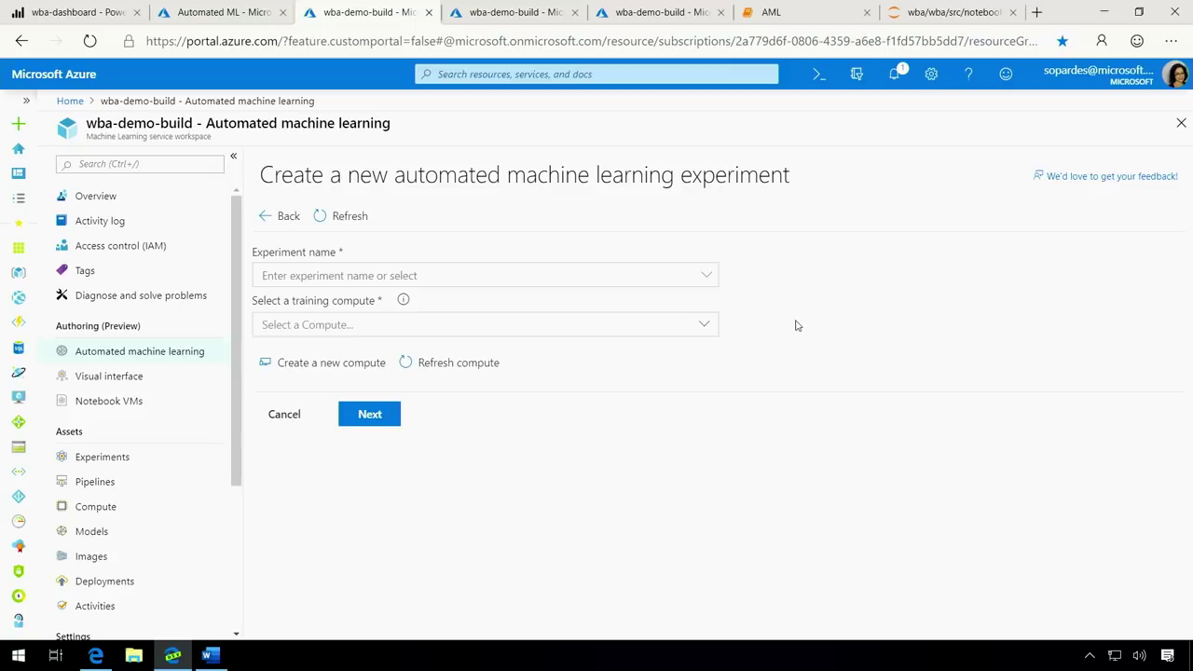
{"action": "left_click", "coordinate": [706, 276]}
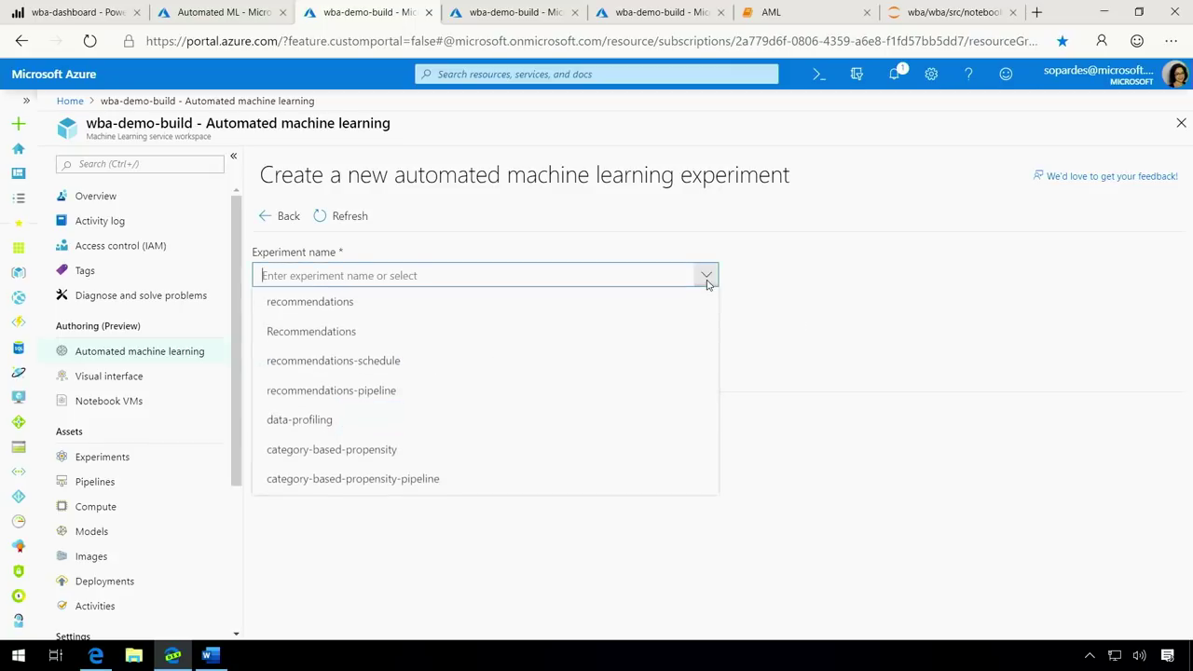
{"action": "left_click", "coordinate": [465, 480]}
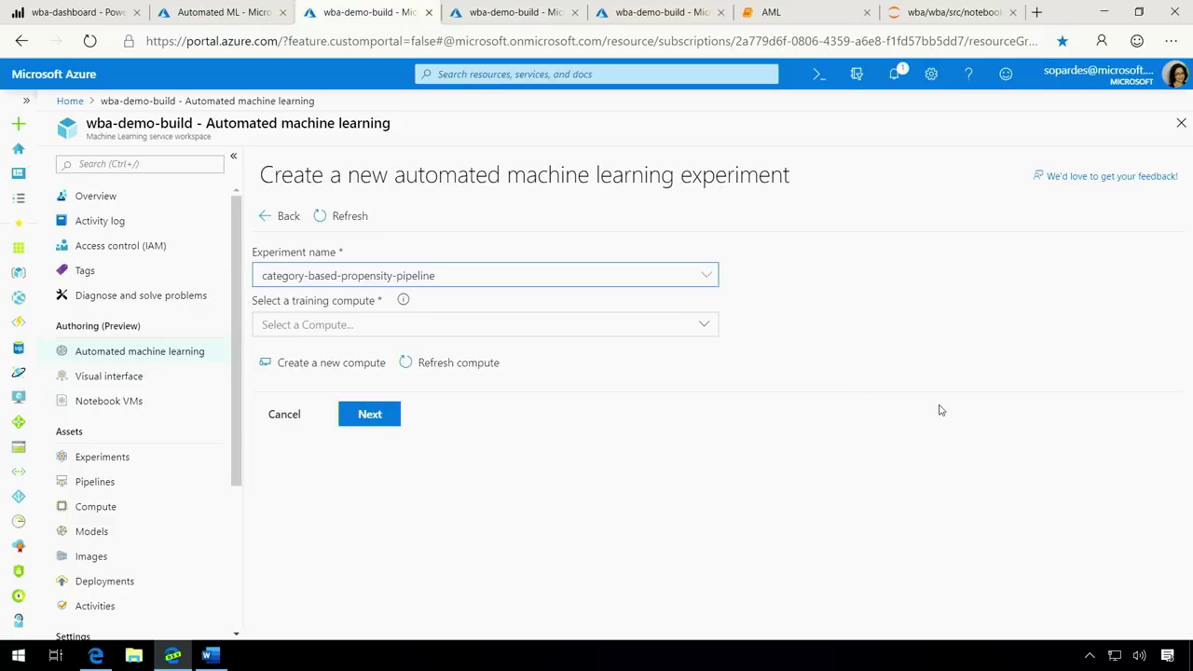
{"action": "left_click", "coordinate": [703, 326]}
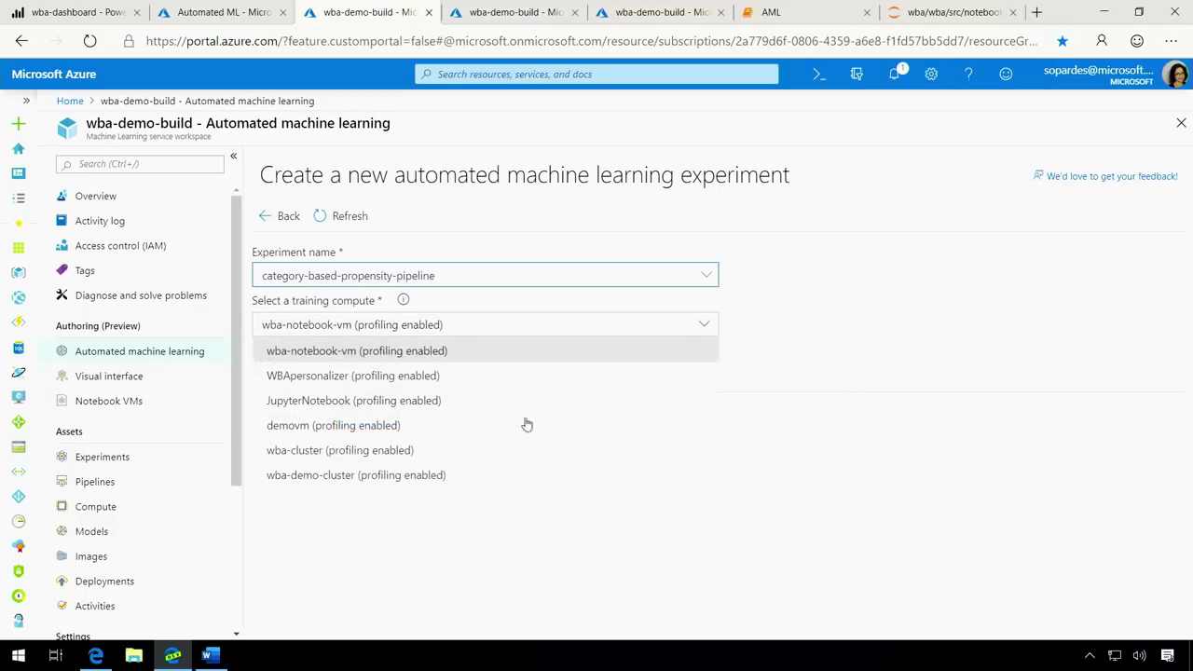
{"action": "left_click", "coordinate": [489, 477]}
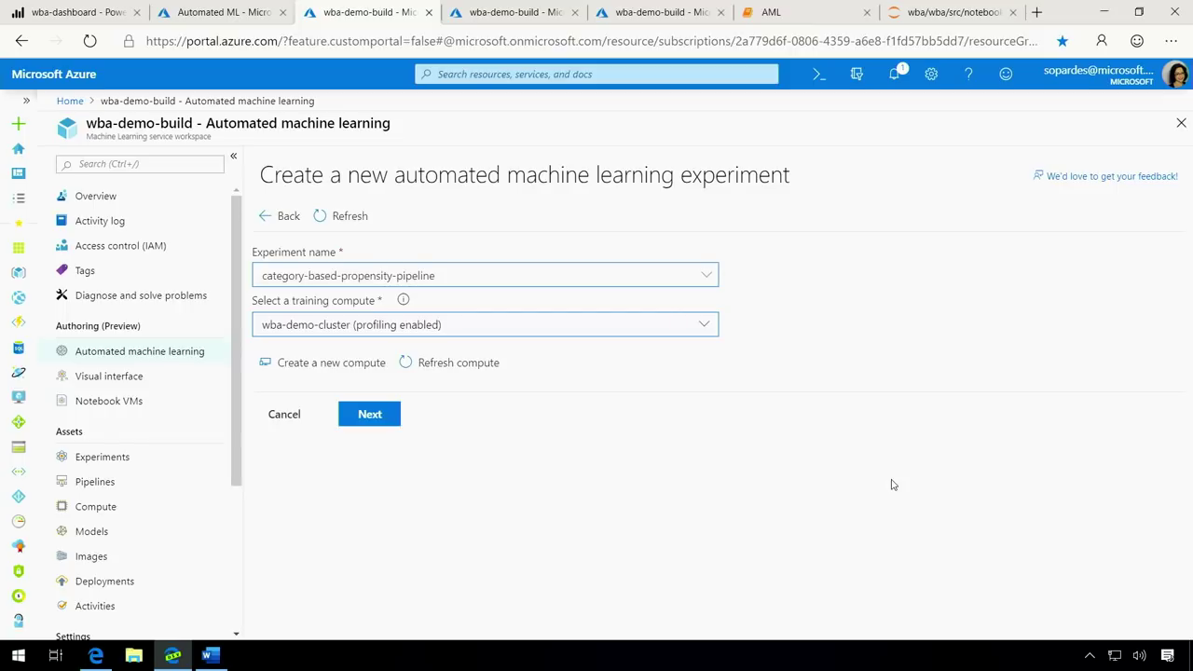
{"action": "left_click", "coordinate": [392, 421]}
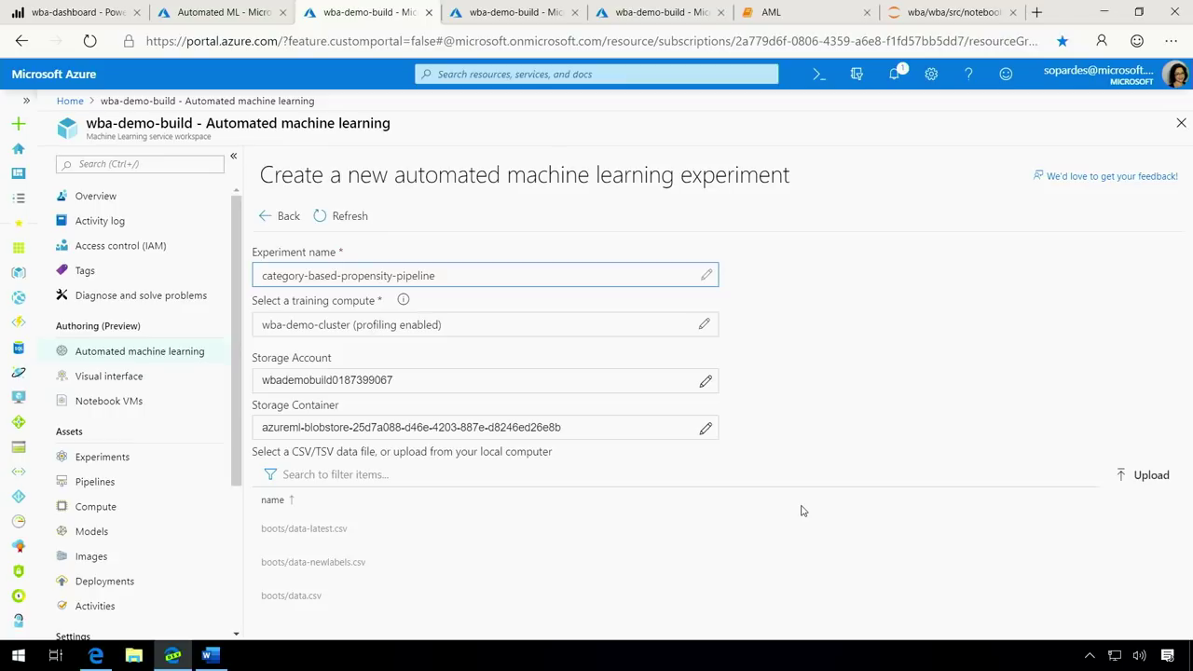
Choose boots/data-latest.csv as the experiment's data file and check its column preview and data profile.
{"action": "left_click", "coordinate": [461, 529]}
{"action": "scroll", "coordinate": [922, 446], "scroll_direction": "down", "scroll_amount": 3}
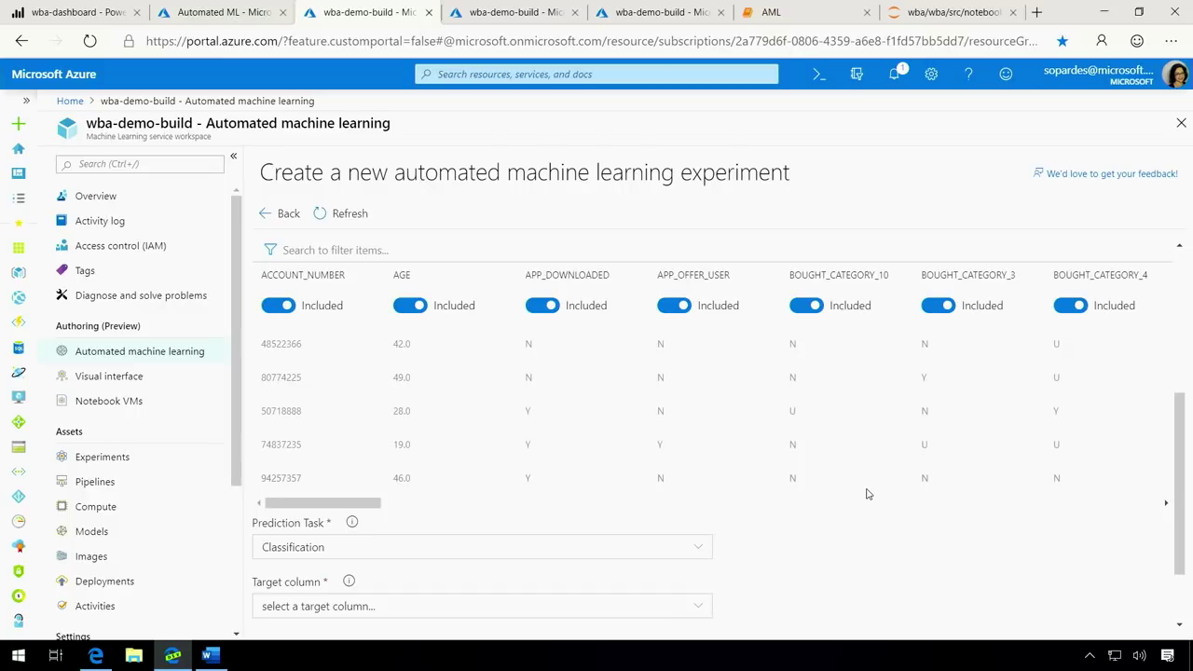
{"action": "scroll", "coordinate": [865, 494], "scroll_direction": "up", "scroll_amount": 1}
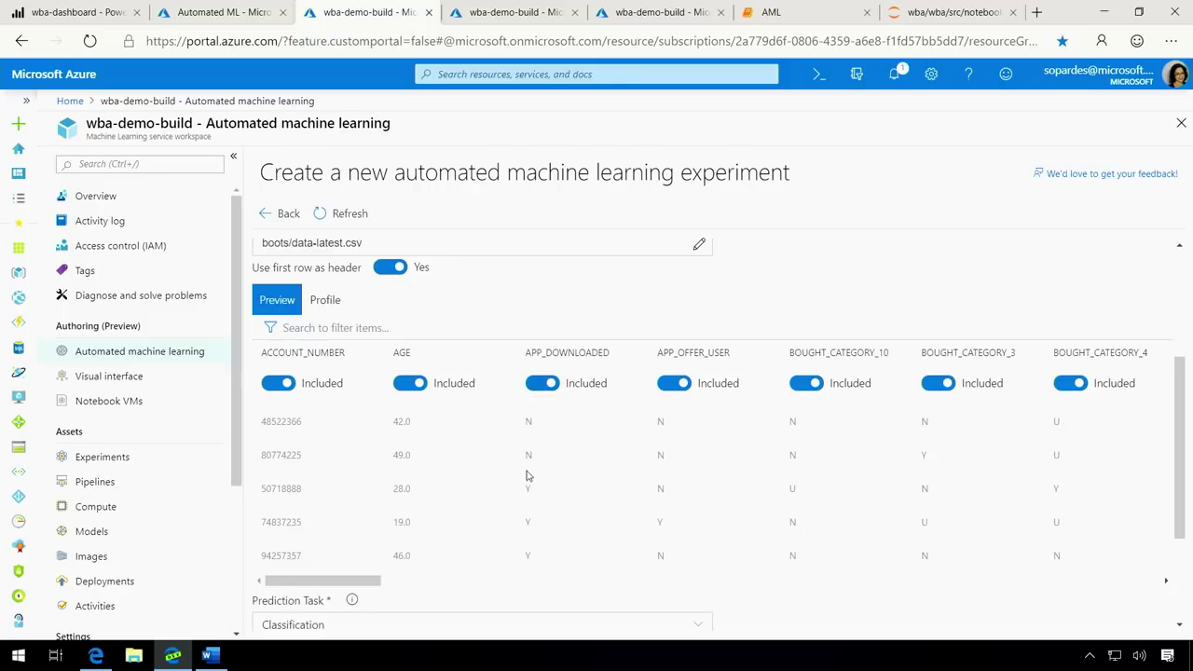
{"action": "scroll", "coordinate": [527, 475], "scroll_direction": "down", "scroll_amount": 1}
{"action": "left_click", "coordinate": [524, 26]}
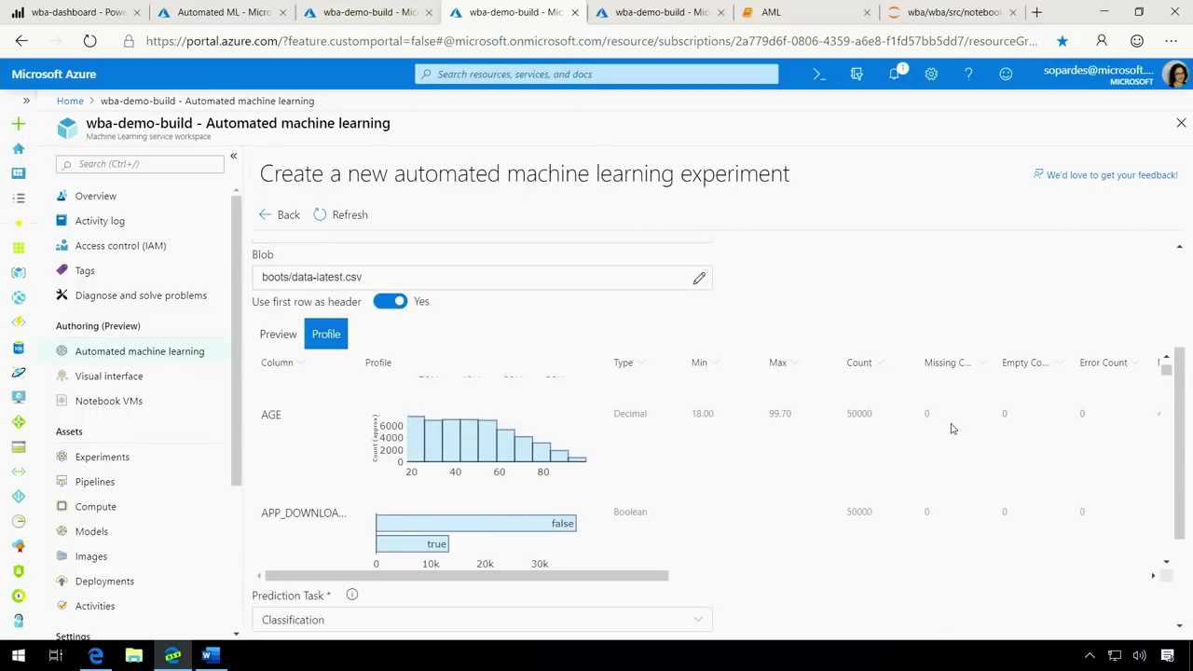
{"action": "mouse_move", "coordinate": [463, 452]}
{"action": "left_click", "coordinate": [336, 12]}
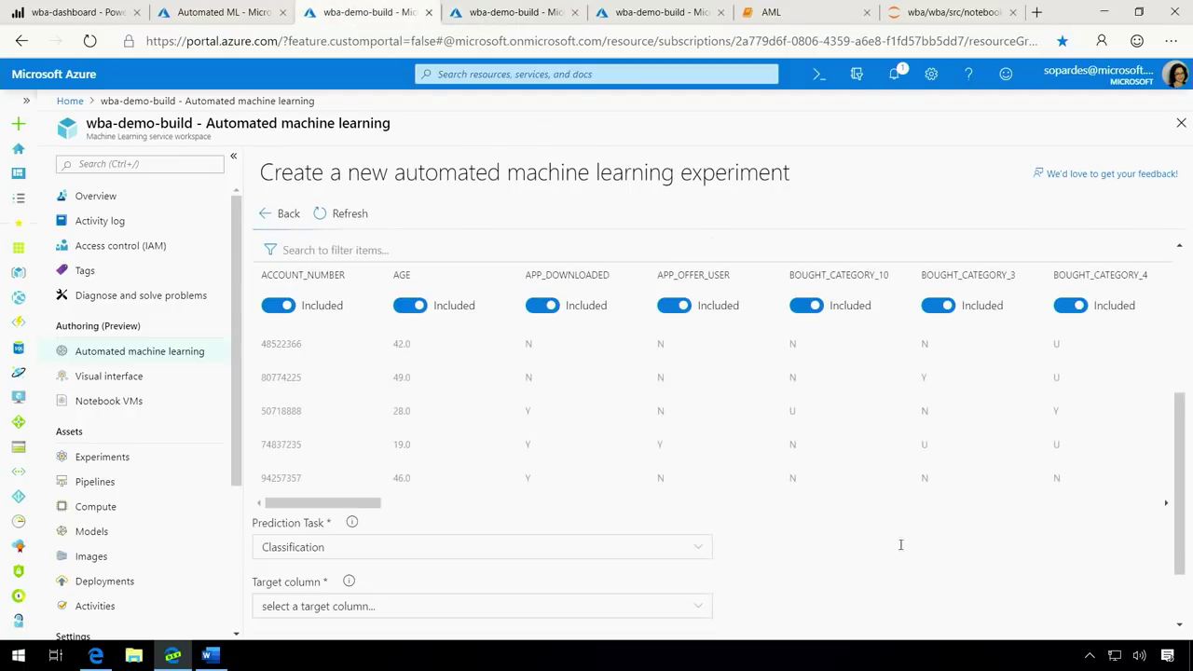
Keep Classification as the prediction task, set the target column to BOUGHT_CATEGORY_FNN, and start the run.
{"action": "scroll", "coordinate": [892, 511], "scroll_direction": "down", "scroll_amount": 1}
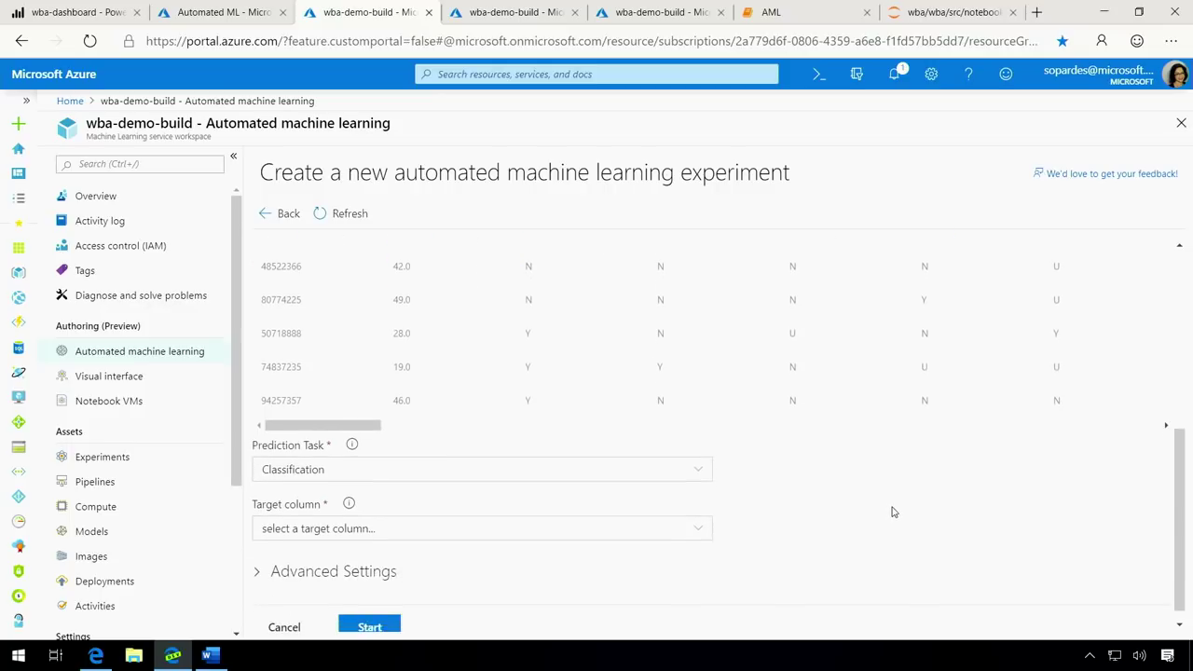
{"action": "left_click", "coordinate": [695, 454]}
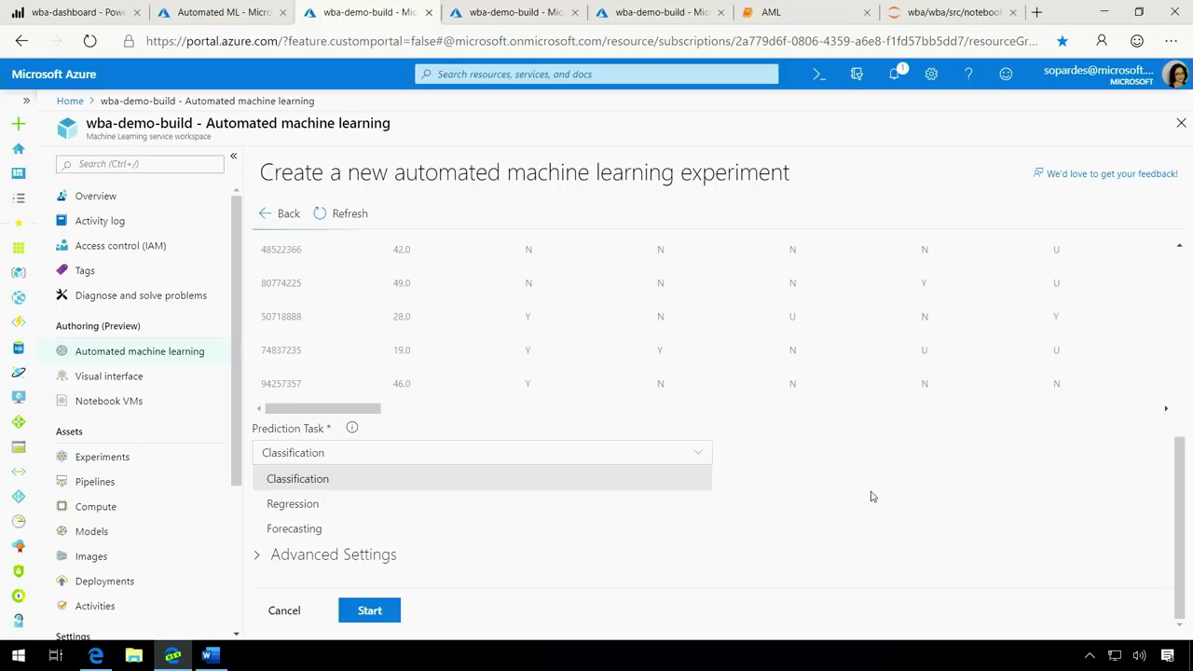
{"action": "left_click", "coordinate": [869, 502]}
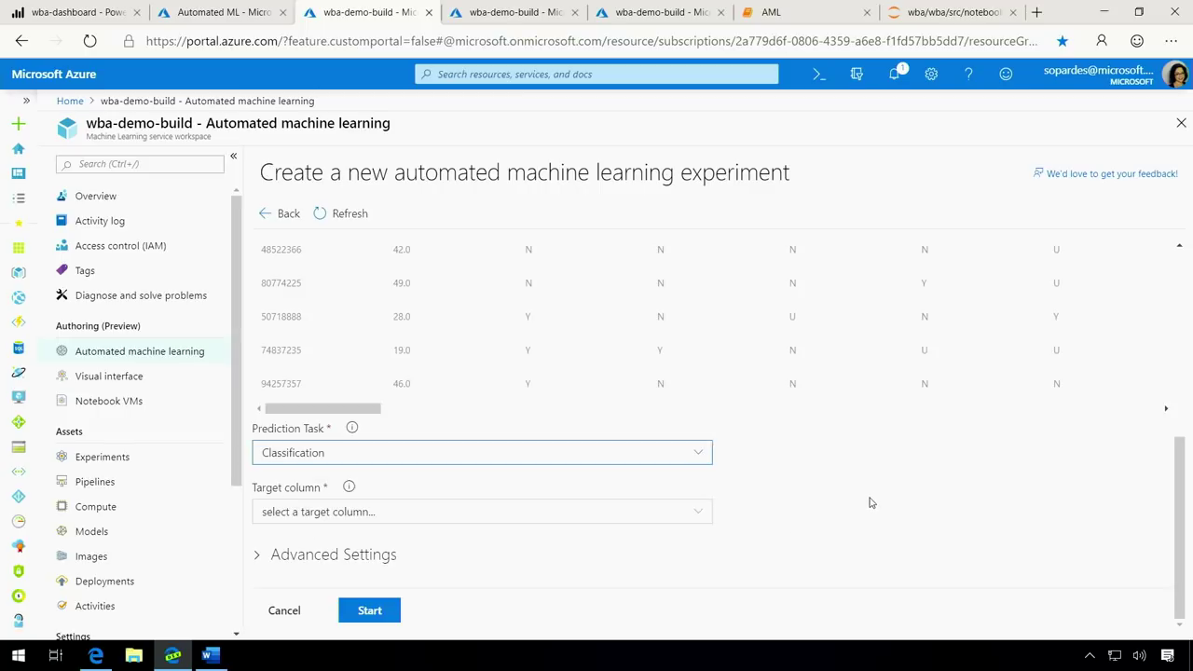
{"action": "left_click", "coordinate": [655, 511]}
{"action": "scroll", "coordinate": [542, 406], "scroll_direction": "down", "scroll_amount": 3}
{"action": "scroll", "coordinate": [542, 407], "scroll_direction": "down", "scroll_amount": 3}
{"action": "scroll", "coordinate": [538, 408], "scroll_direction": "up", "scroll_amount": 3}
{"action": "scroll", "coordinate": [531, 414], "scroll_direction": "up", "scroll_amount": 3}
{"action": "scroll", "coordinate": [410, 457], "scroll_direction": "down", "scroll_amount": 3}
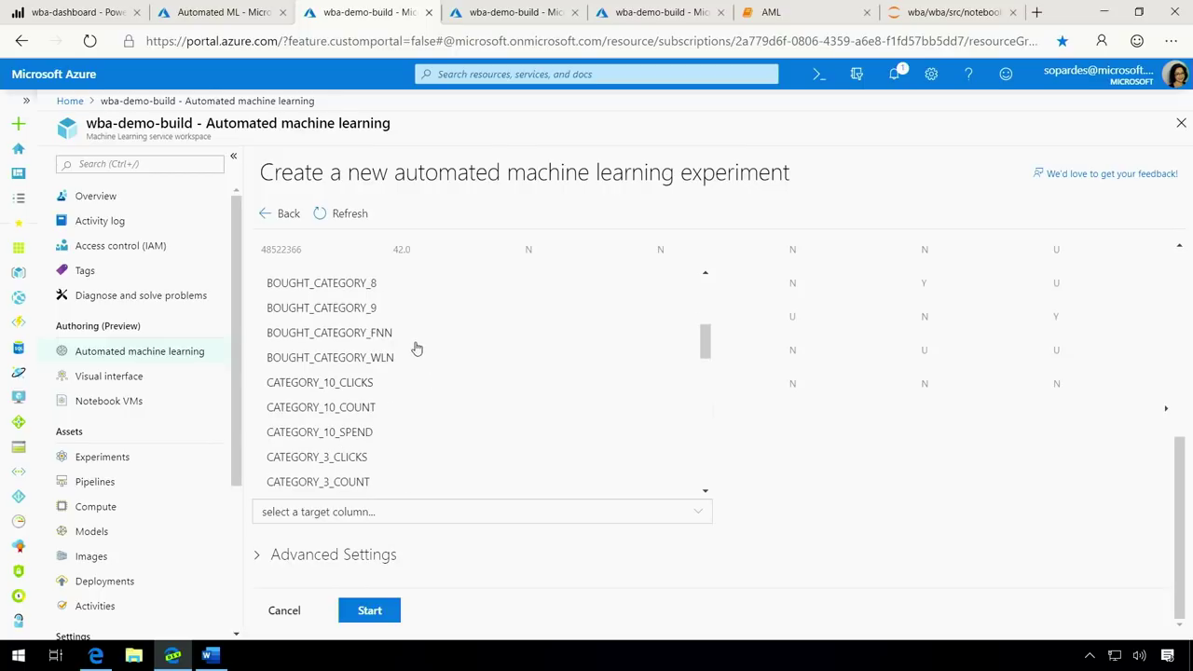
{"action": "left_click", "coordinate": [413, 334]}
{"action": "left_click", "coordinate": [370, 610]}
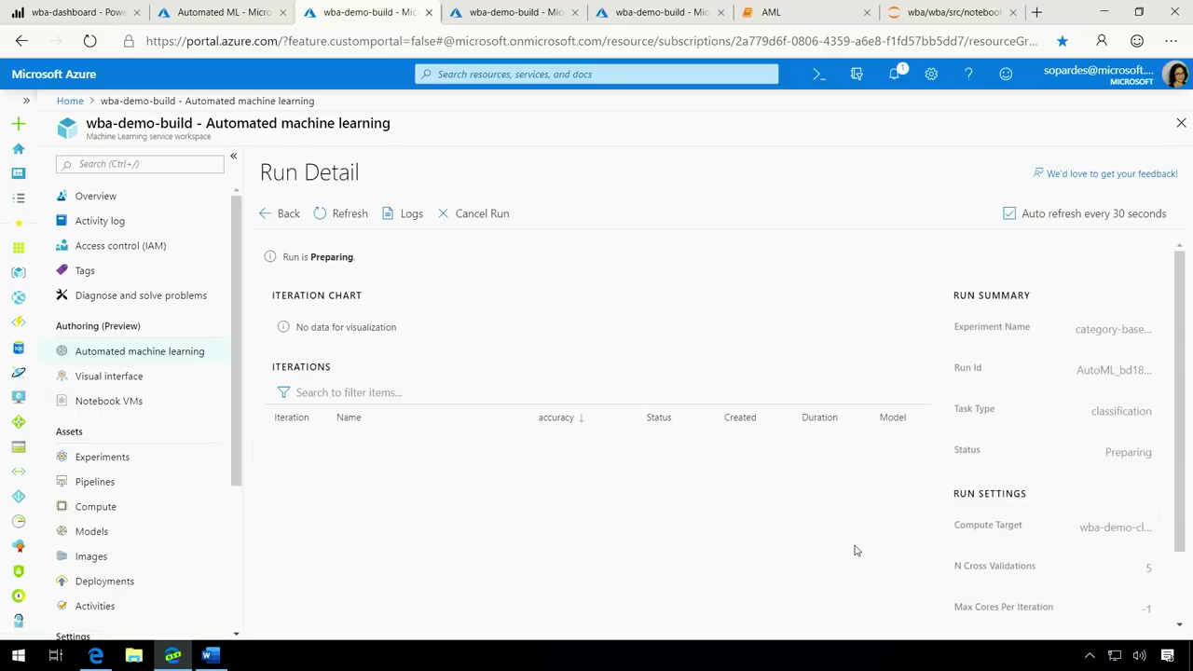
Open the completed run created 5/6/2019 at 12:04:06 PM and examine its iterations and the VotingEnsemble model's graphs and metrics.
{"action": "left_click", "coordinate": [655, 18]}
{"action": "scroll", "coordinate": [607, 354], "scroll_direction": "down", "scroll_amount": 3}
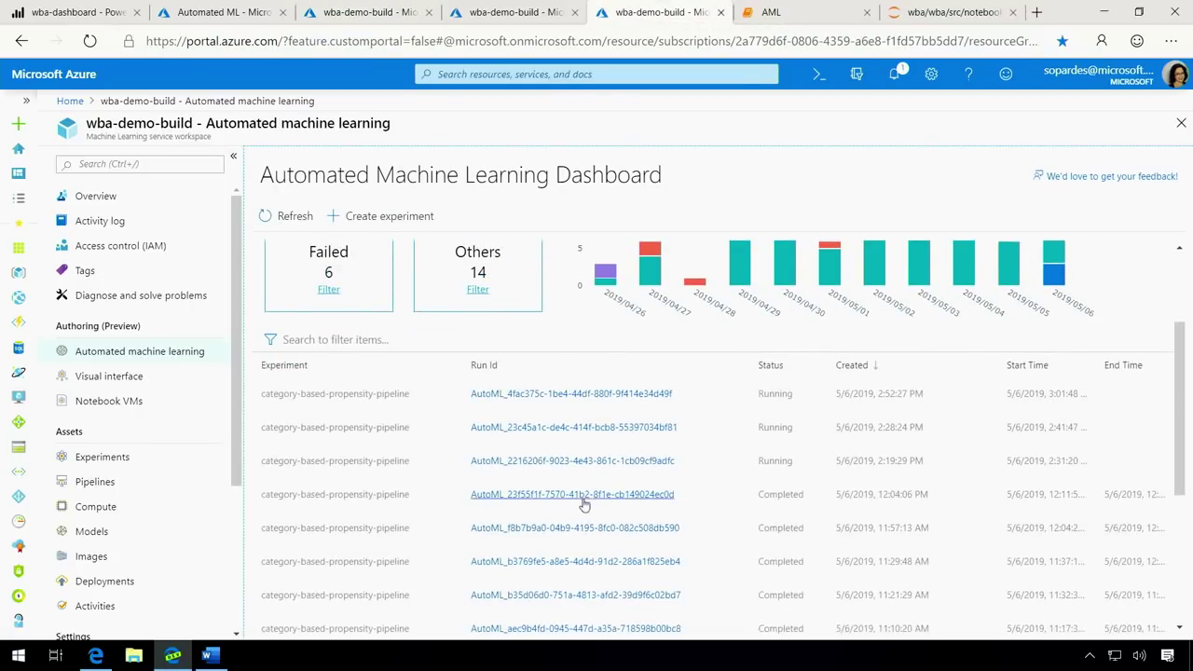
{"action": "left_click", "coordinate": [586, 498]}
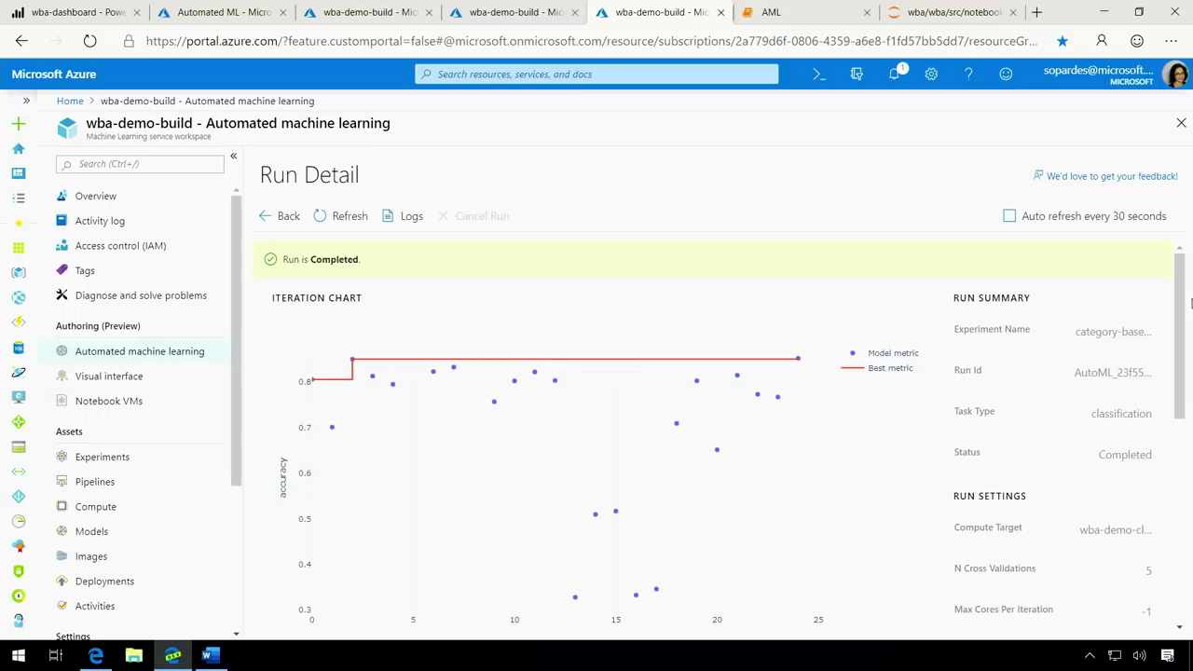
{"action": "scroll", "coordinate": [1186, 306], "scroll_direction": "down", "scroll_amount": 4}
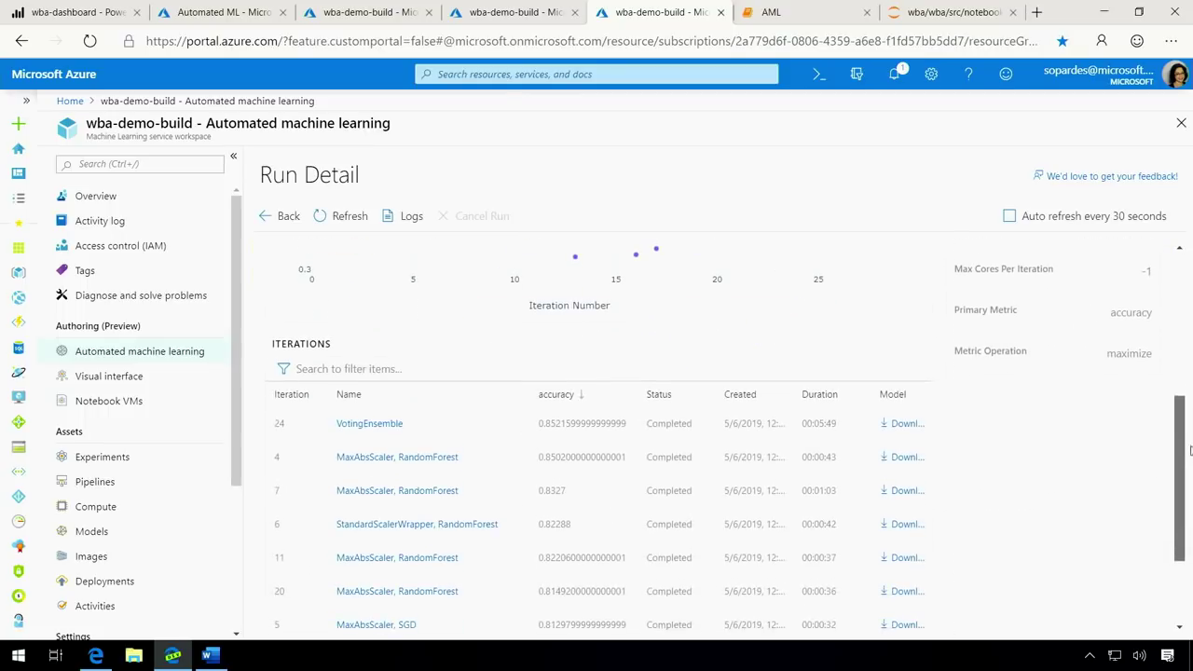
{"action": "left_click", "coordinate": [363, 422]}
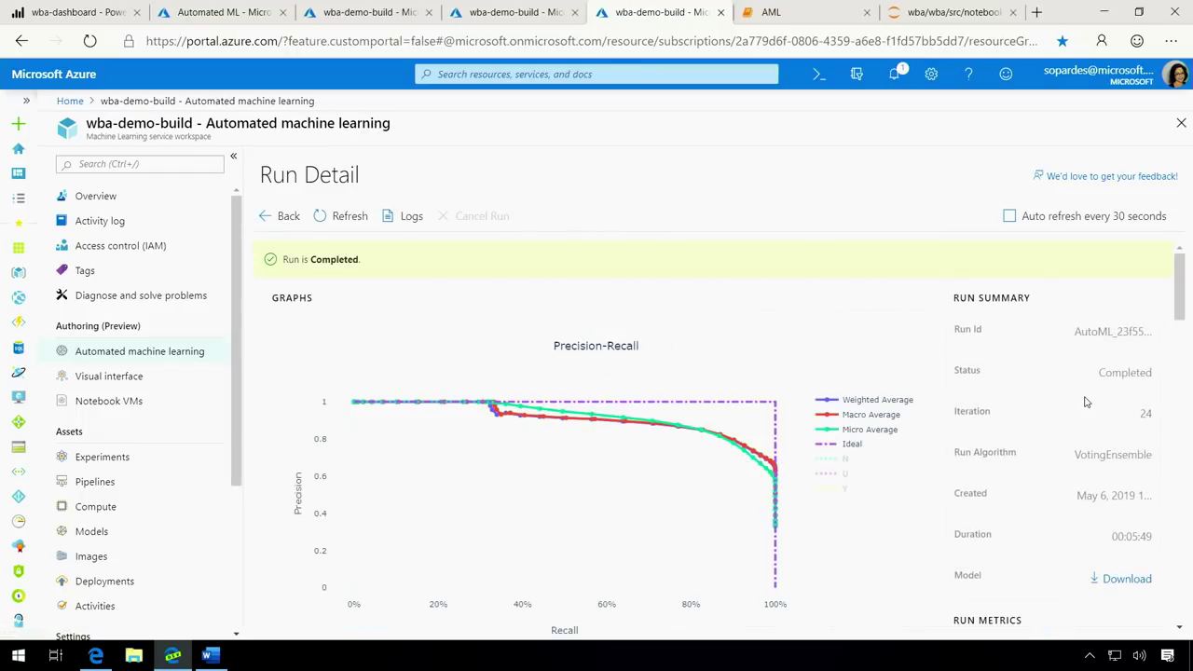
{"action": "scroll", "coordinate": [1084, 402], "scroll_direction": "down", "scroll_amount": 3}
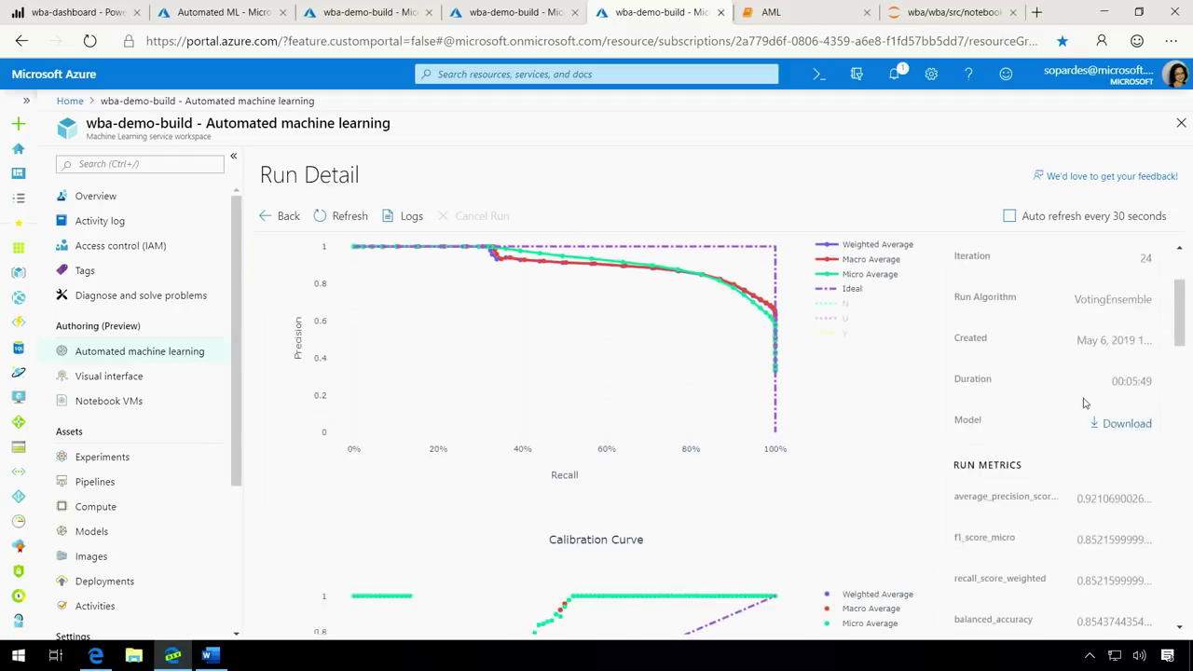
{"action": "scroll", "coordinate": [1084, 404], "scroll_direction": "down", "scroll_amount": 1}
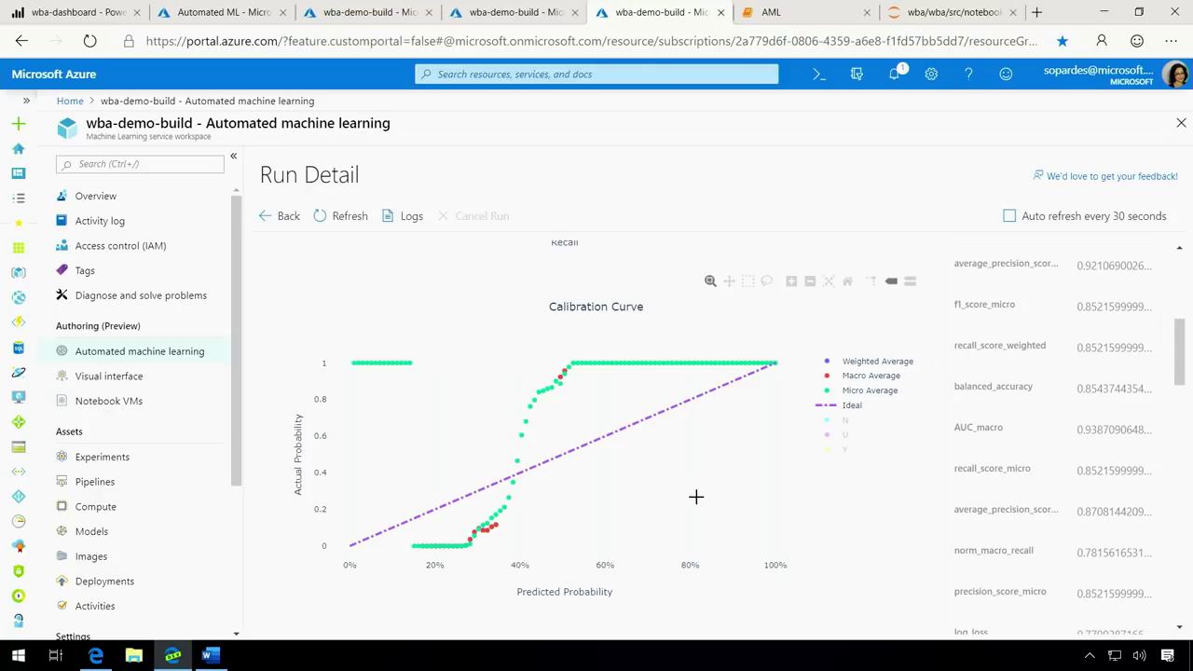
Launch Jupyter from the wbapersonalizer notebook VM and examine the AML notebook's experiment configuration and run results.
{"action": "left_click", "coordinate": [133, 410]}
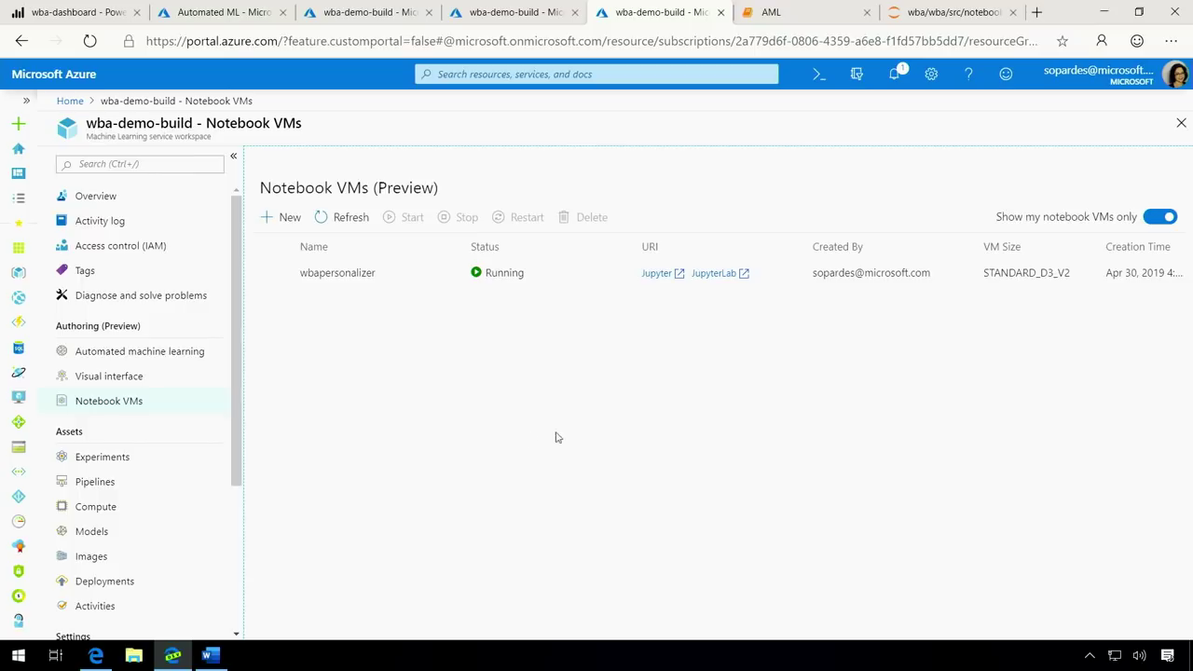
{"action": "left_click", "coordinate": [657, 272]}
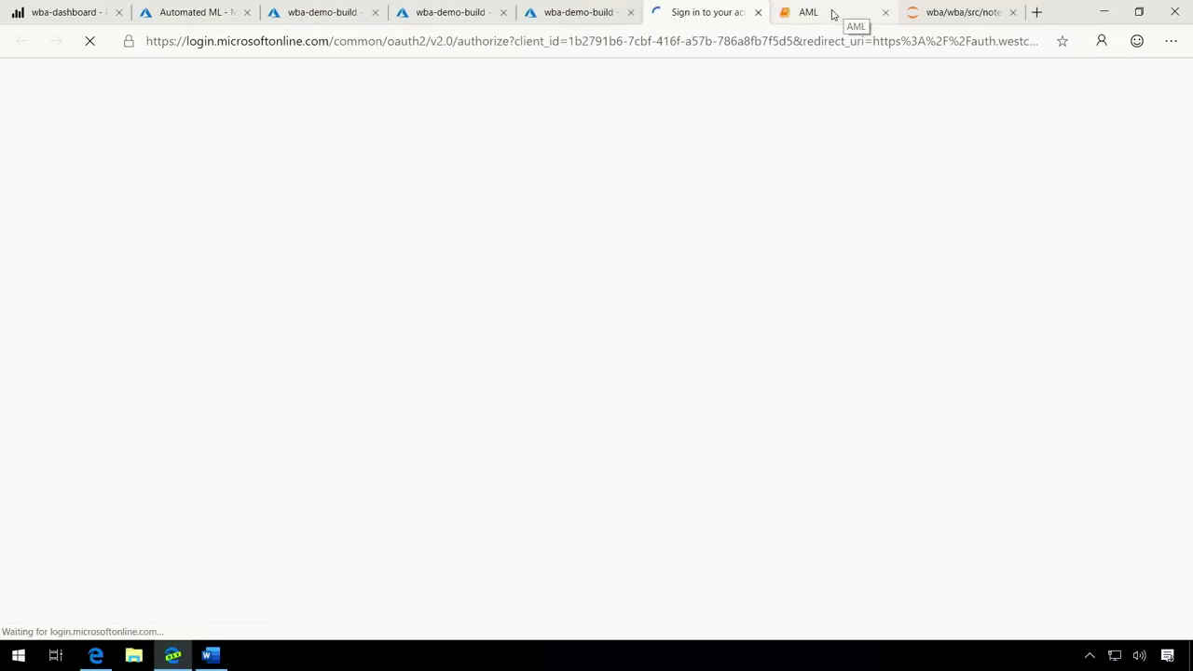
{"action": "left_click", "coordinate": [833, 12]}
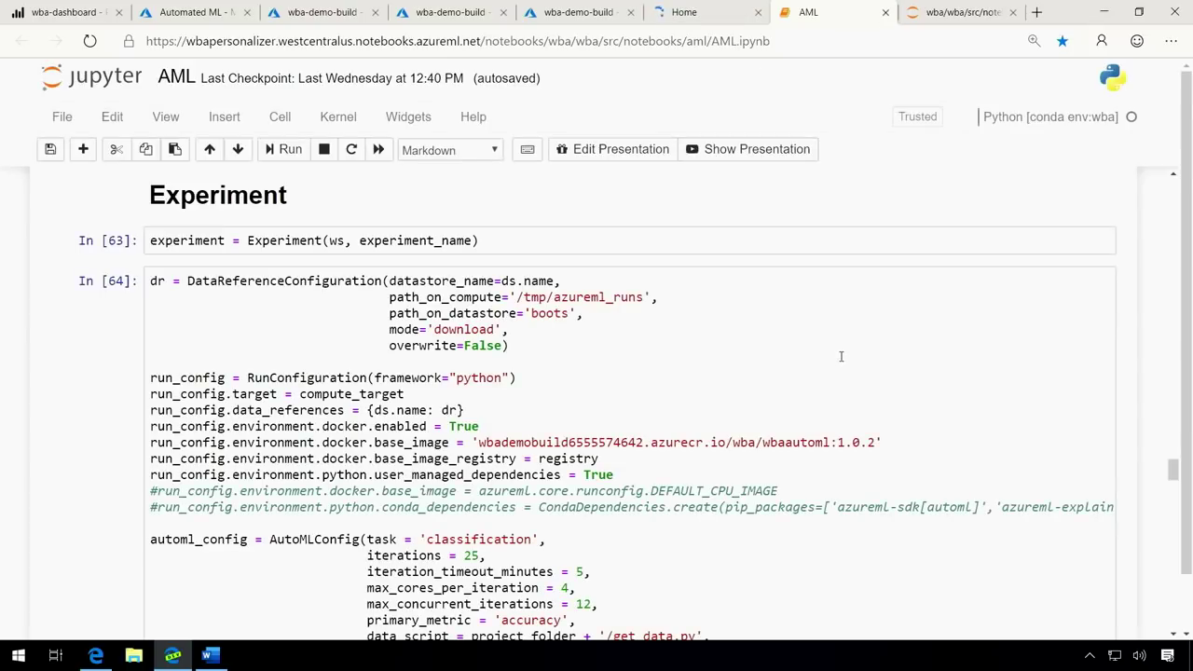
{"action": "scroll", "coordinate": [839, 389], "scroll_direction": "down", "scroll_amount": 1}
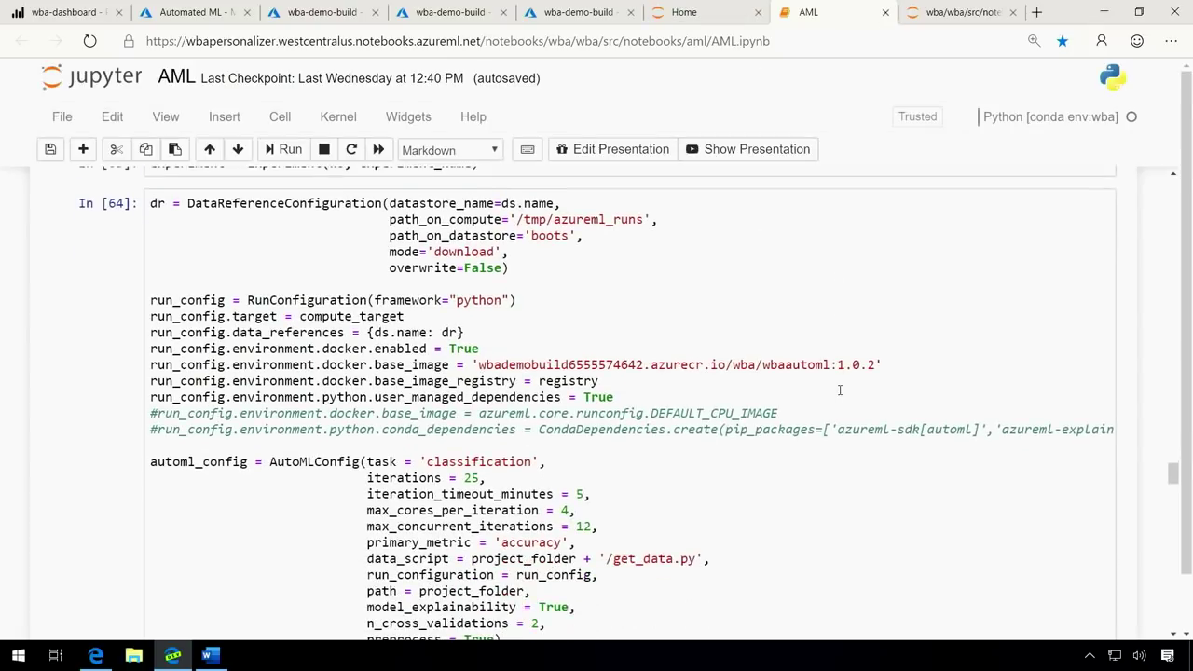
{"action": "scroll", "coordinate": [839, 391], "scroll_direction": "down", "scroll_amount": 1}
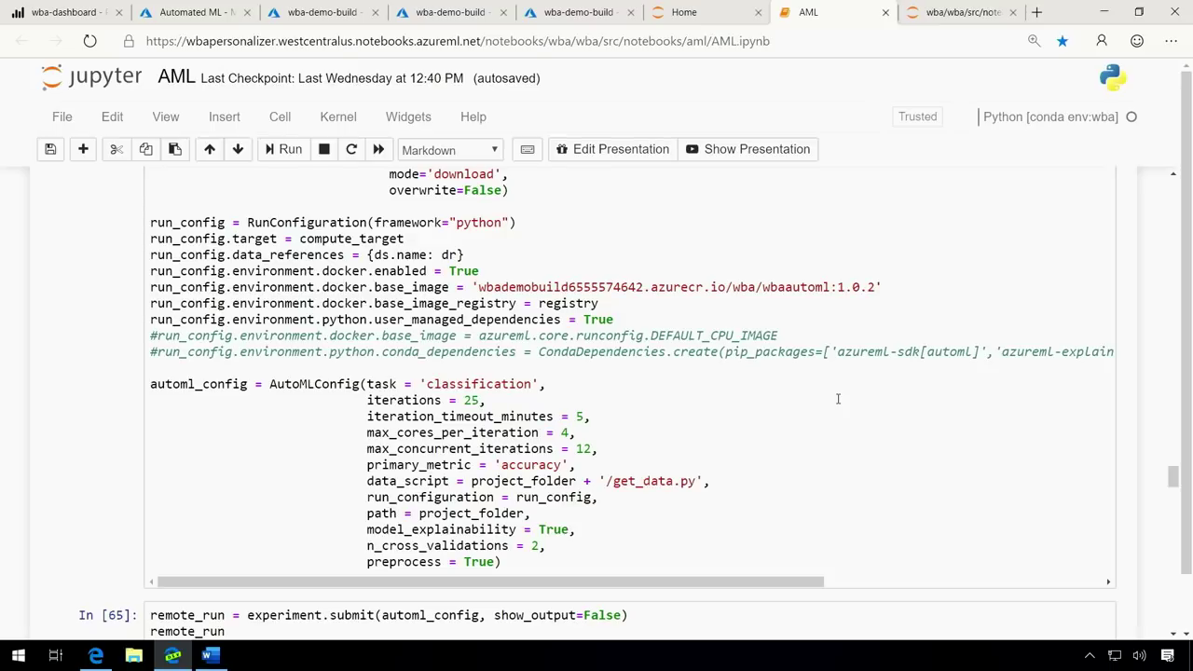
{"action": "scroll", "coordinate": [837, 399], "scroll_direction": "down", "scroll_amount": 8}
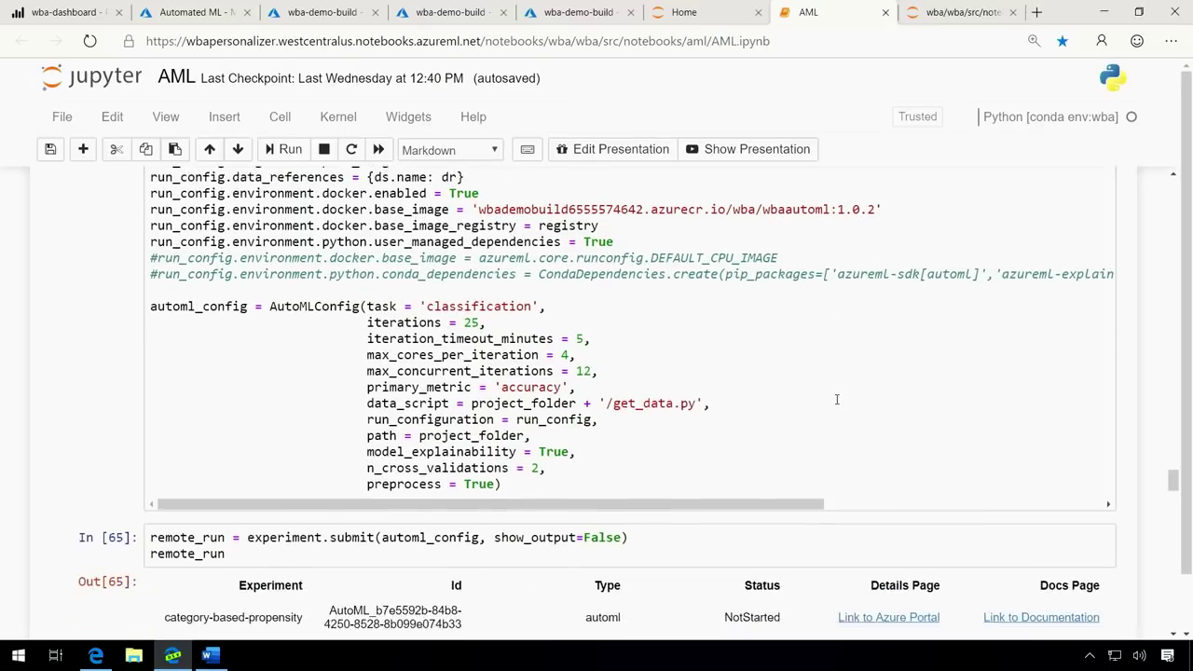
{"action": "scroll", "coordinate": [837, 400], "scroll_direction": "down", "scroll_amount": 15}
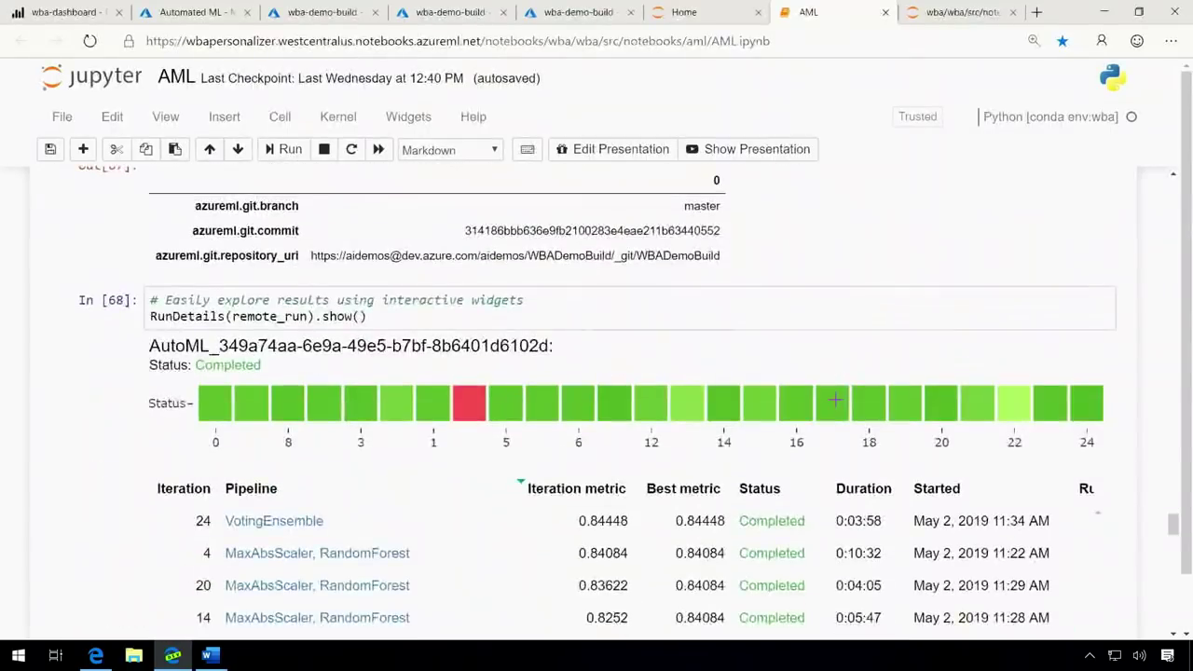
{"action": "scroll", "coordinate": [835, 399], "scroll_direction": "down", "scroll_amount": 15}
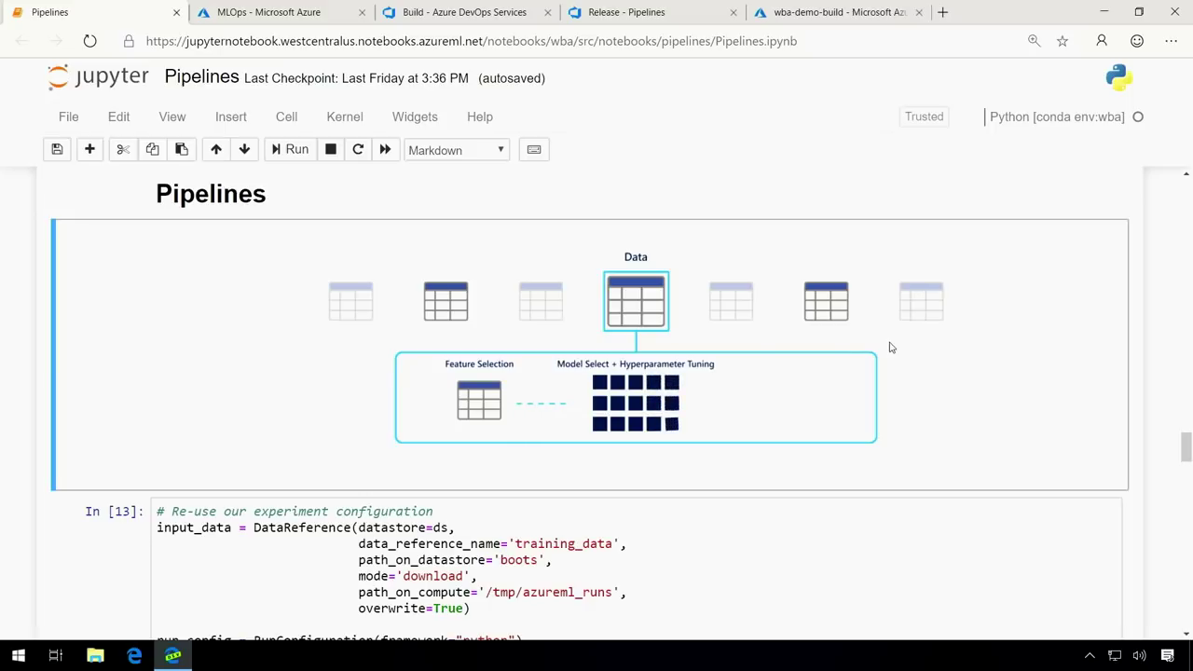
Read the Pipelines notebook code that builds an AutoML model for every product category.
{"action": "scroll", "coordinate": [890, 347], "scroll_direction": "down", "scroll_amount": 2}
{"action": "scroll", "coordinate": [890, 347], "scroll_direction": "down", "scroll_amount": 5}
{"action": "scroll", "coordinate": [900, 336], "scroll_direction": "up", "scroll_amount": 1}
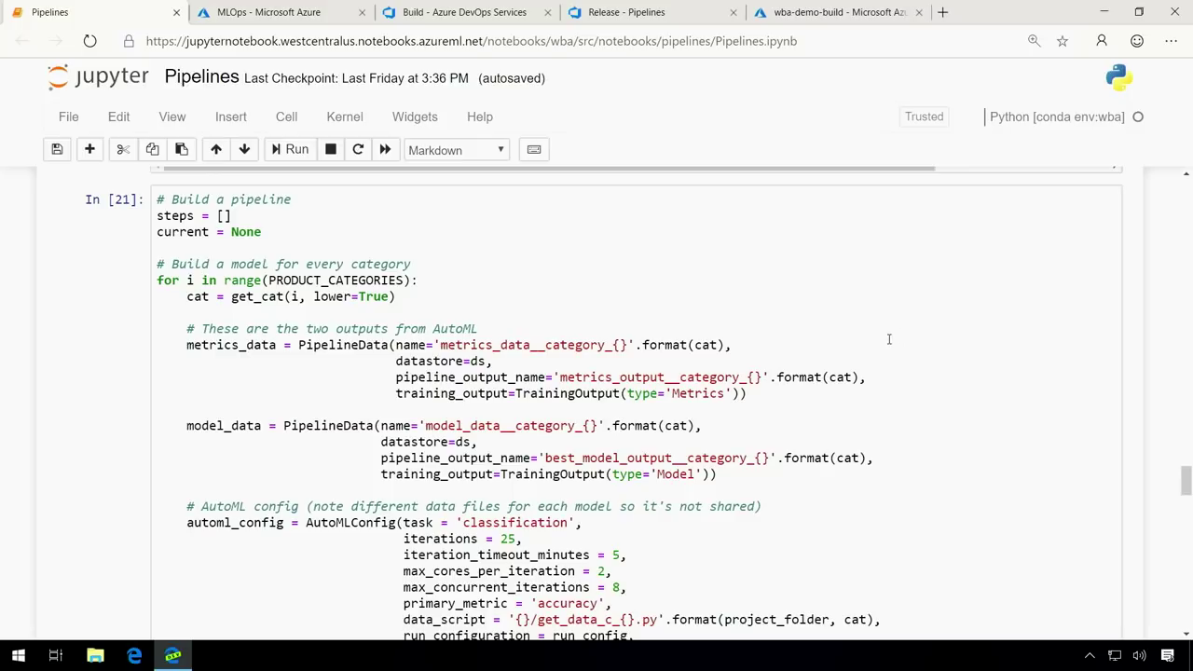
{"action": "scroll", "coordinate": [895, 334], "scroll_direction": "down", "scroll_amount": 1}
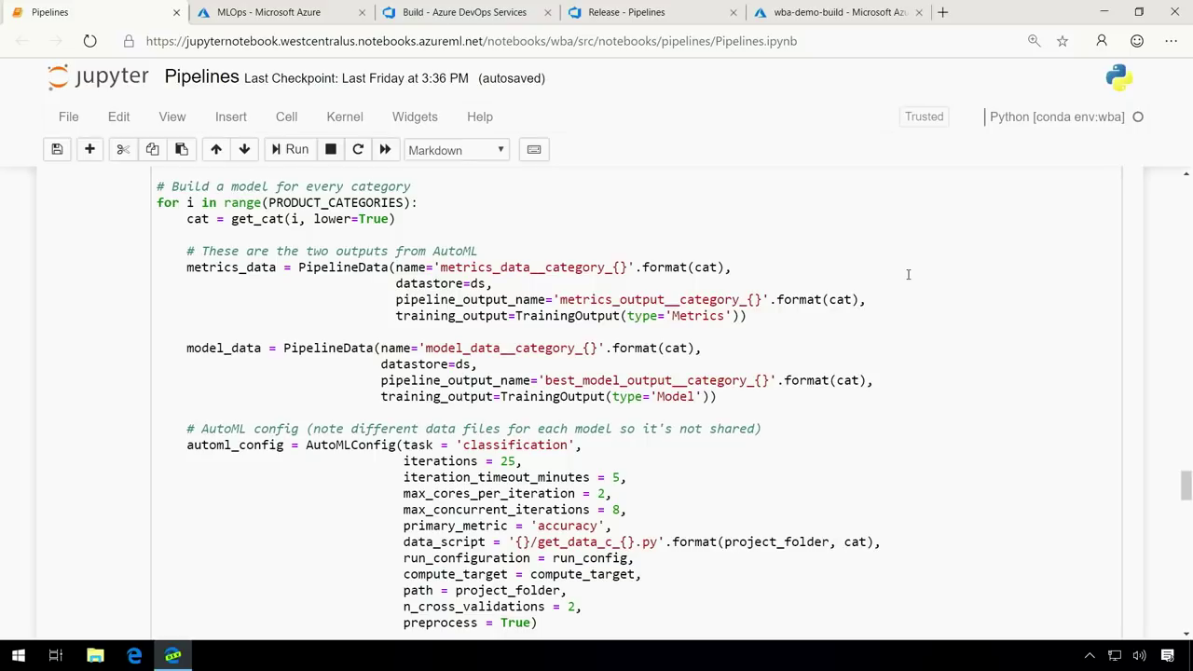
View the MLOps dashboard in the Azure portal, and review the Build pipeline's tasks in Azure DevOps.
{"action": "left_click", "coordinate": [316, 13]}
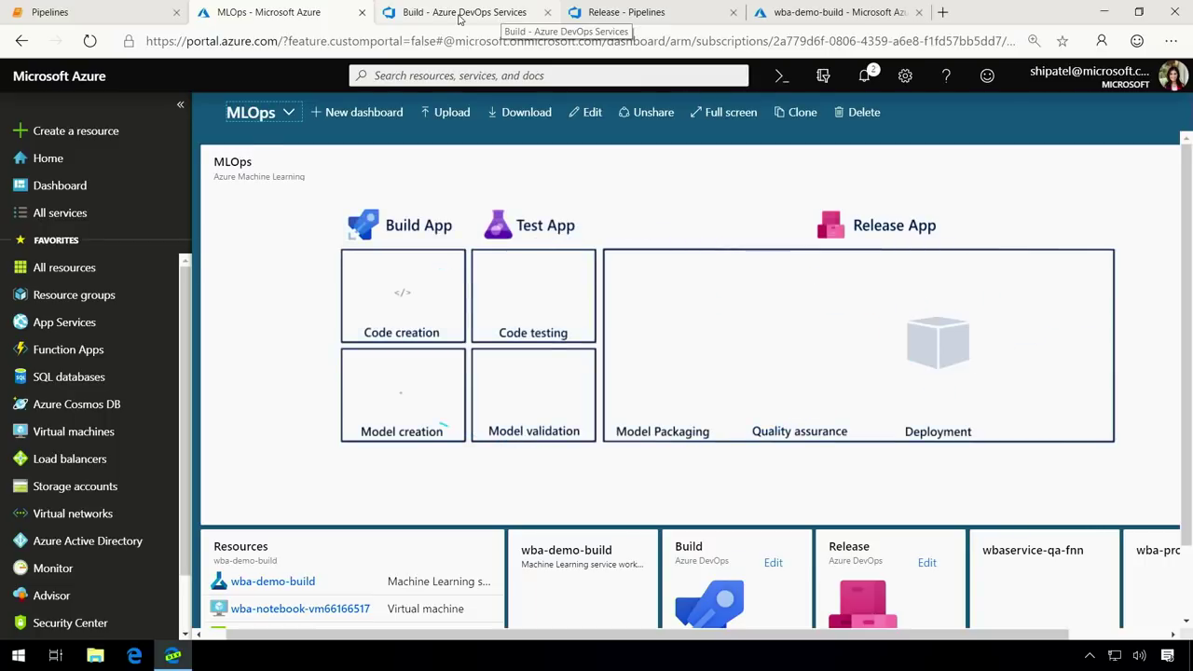
{"action": "left_click", "coordinate": [500, 16]}
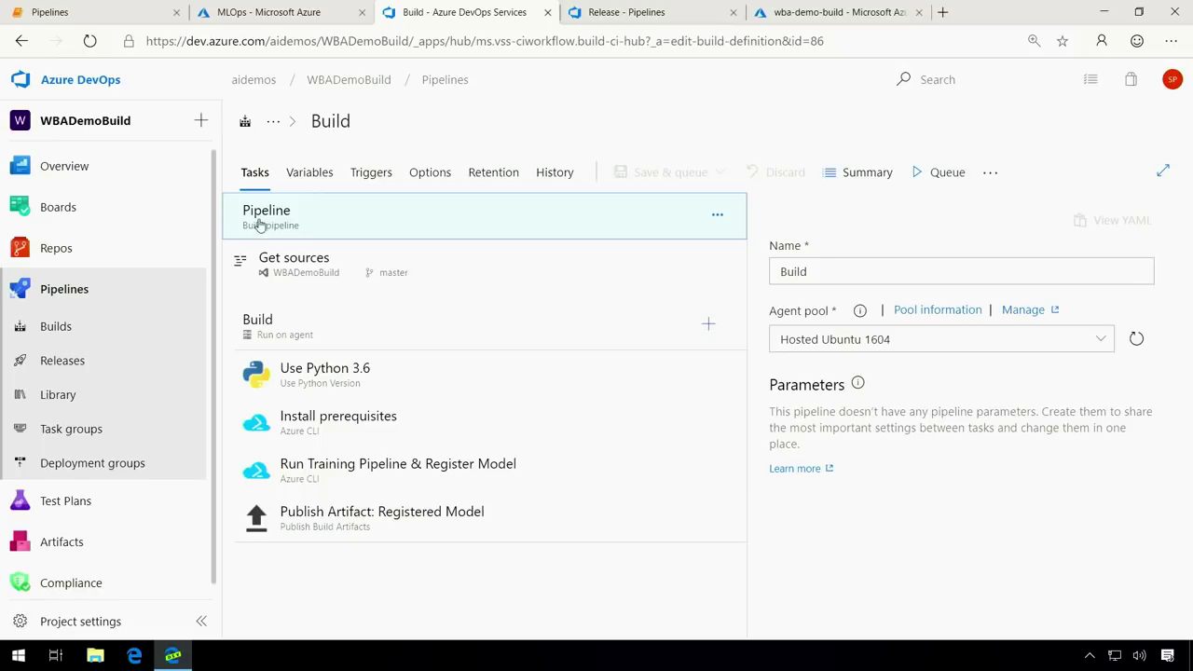
{"action": "mouse_move", "coordinate": [140, 251]}
Examine the Release pipeline's stages and the tasks of its QA - Deploy to ACI stage.
{"action": "left_click", "coordinate": [640, 11]}
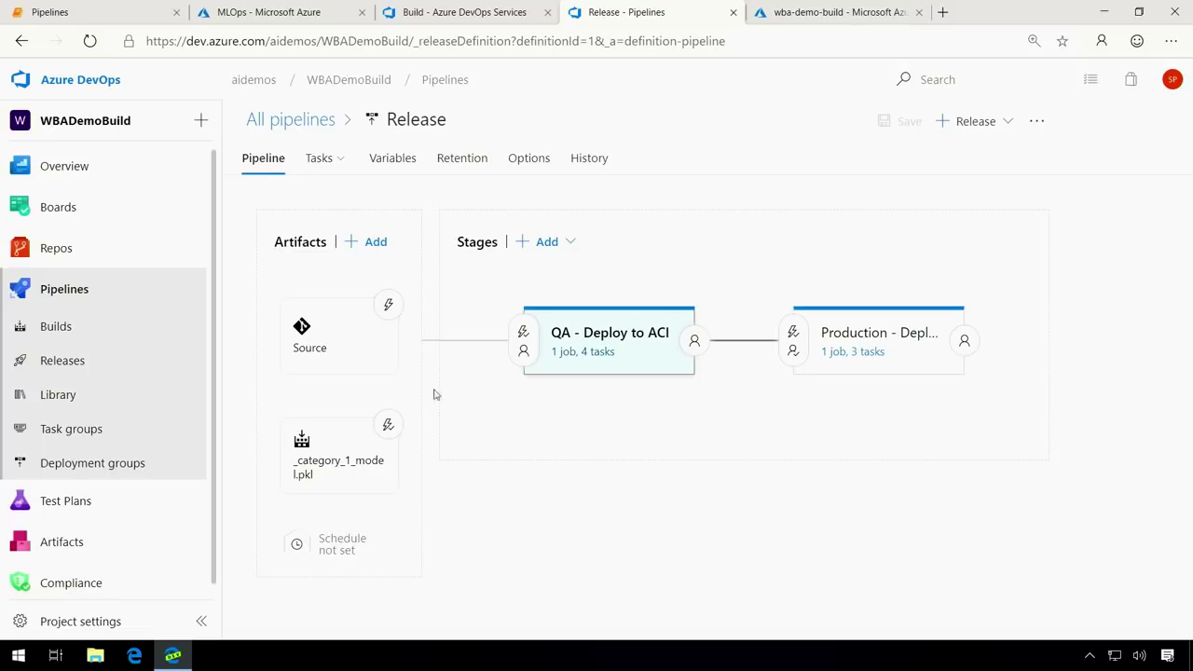
{"action": "left_click", "coordinate": [588, 353]}
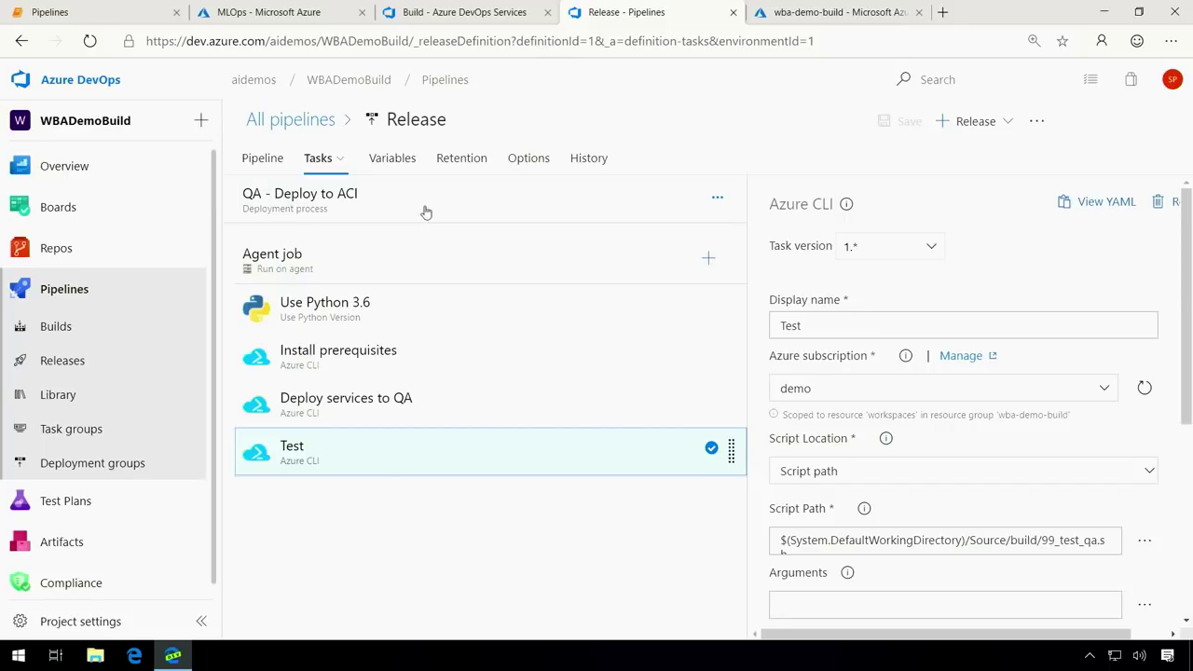
{"action": "left_click", "coordinate": [264, 160]}
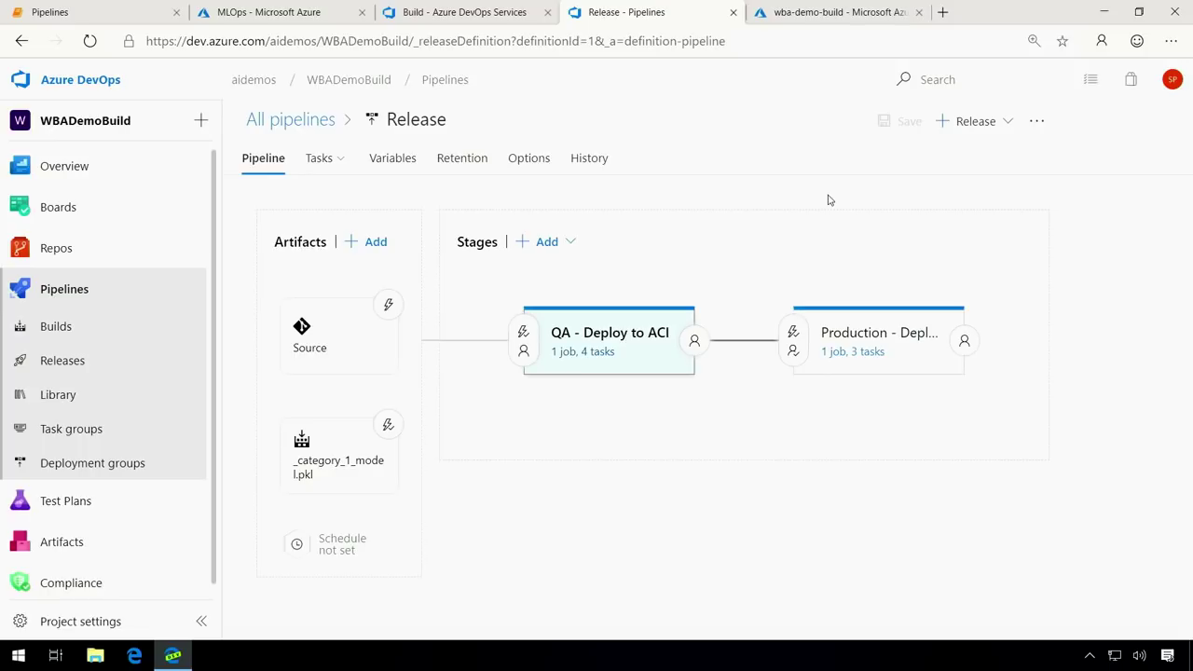
Check the registered models of the wba-demo-build workspace in the Azure portal and open its deployments.
{"action": "left_click", "coordinate": [797, 12]}
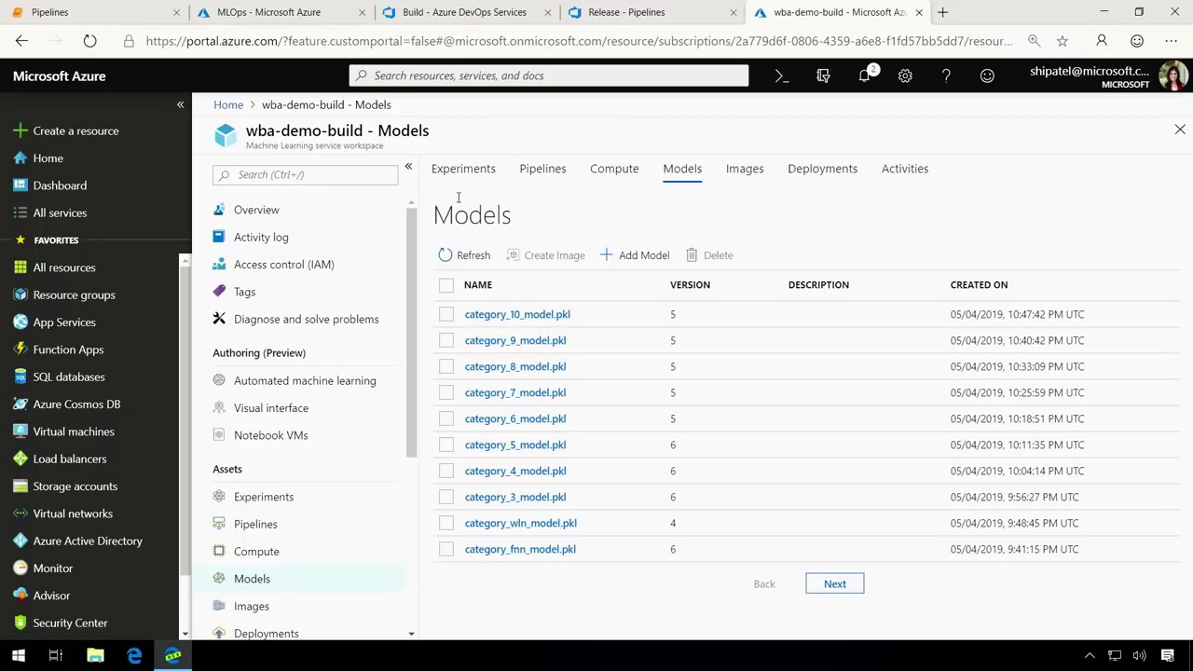
{"action": "left_click", "coordinate": [815, 169]}
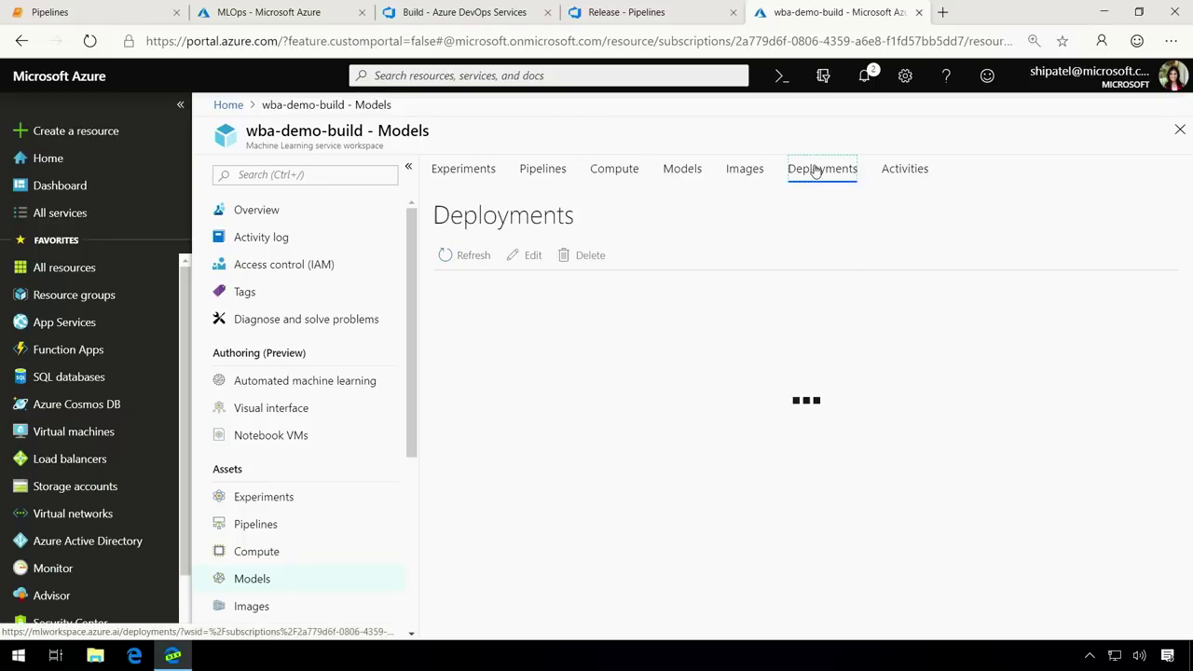